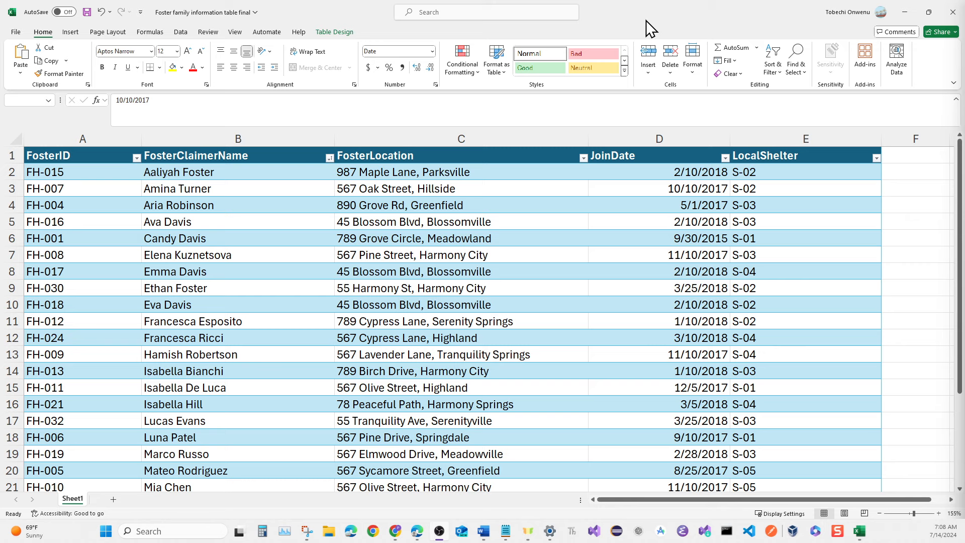
- Review the foster family table's columns in the Excel workbook, from FosterID through FosterLocation and JoinDate to LocalShelter
click(644, 20)
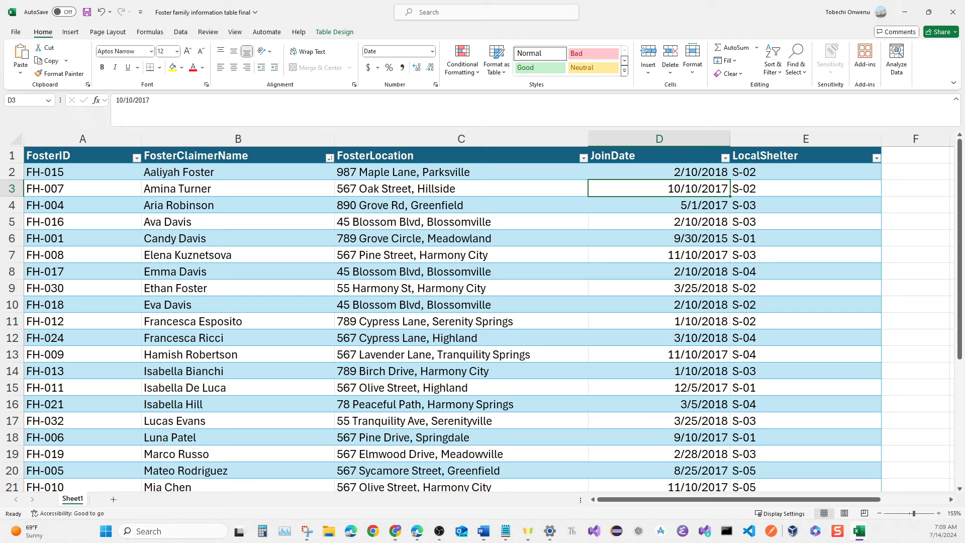
key(alt+Tab)
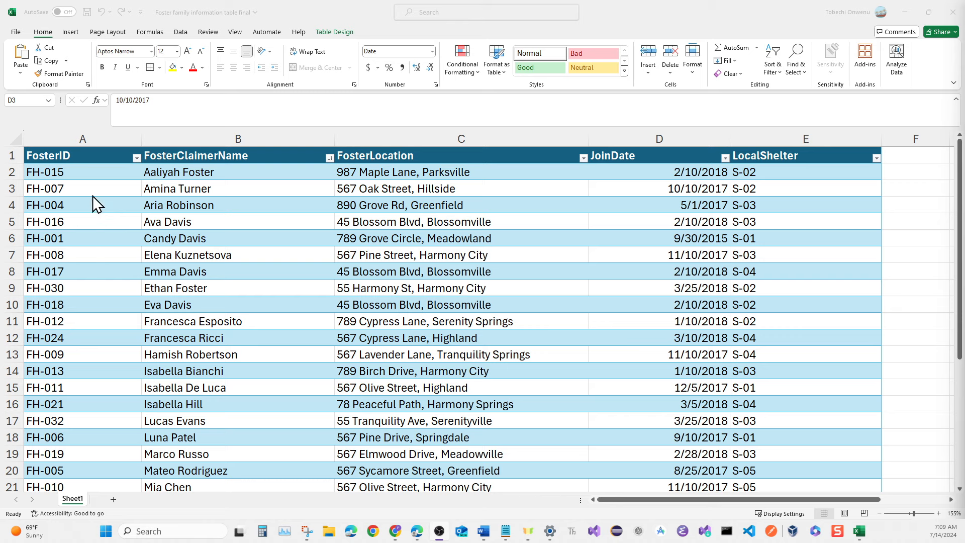
key(alt+Tab)
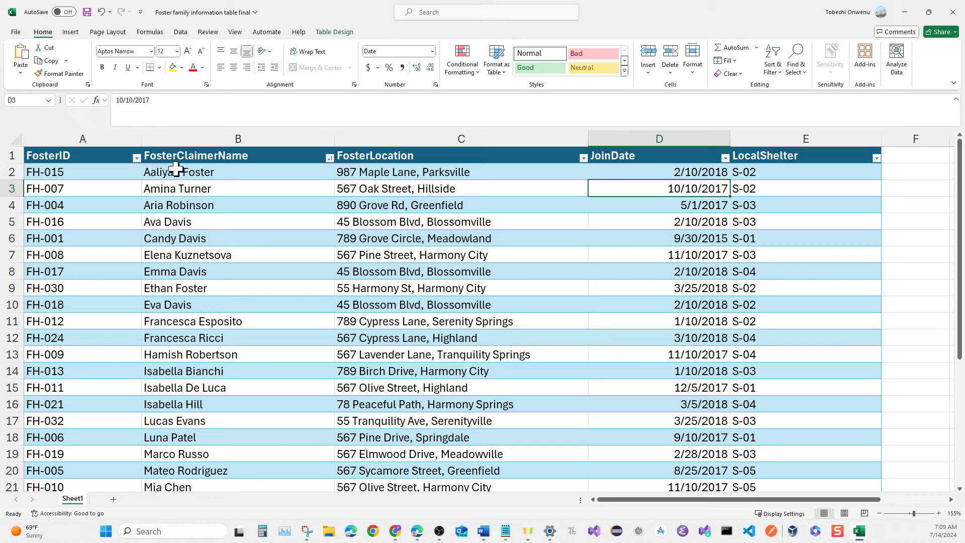
click(73, 137)
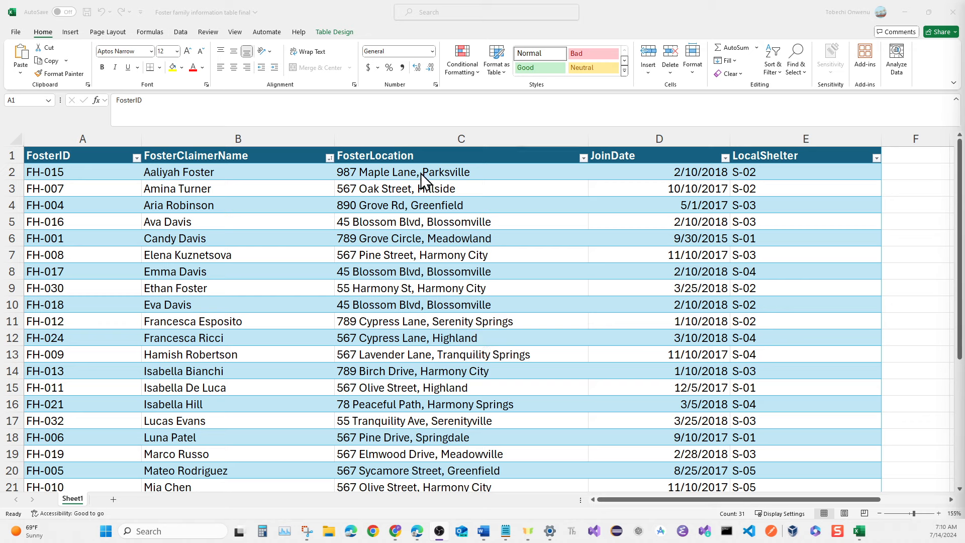
click(488, 176)
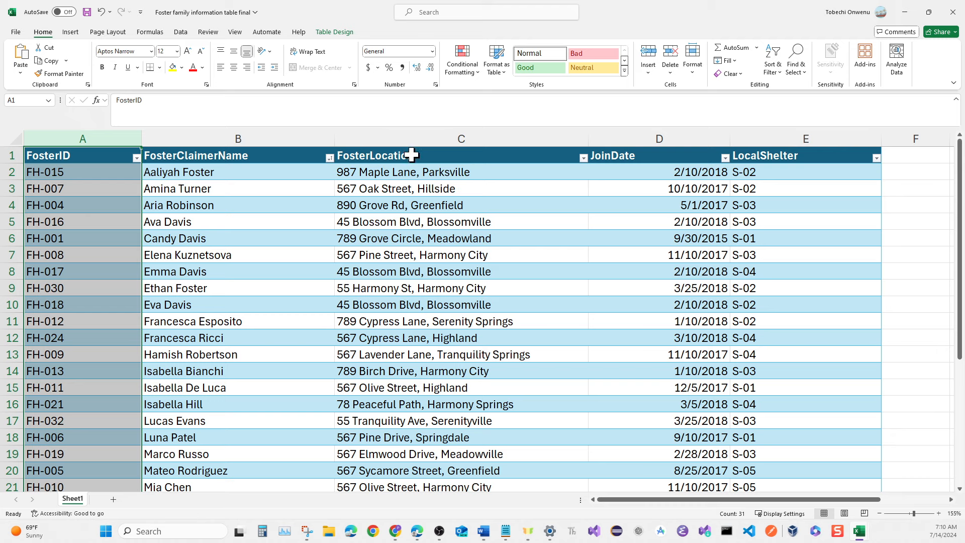
click(651, 155)
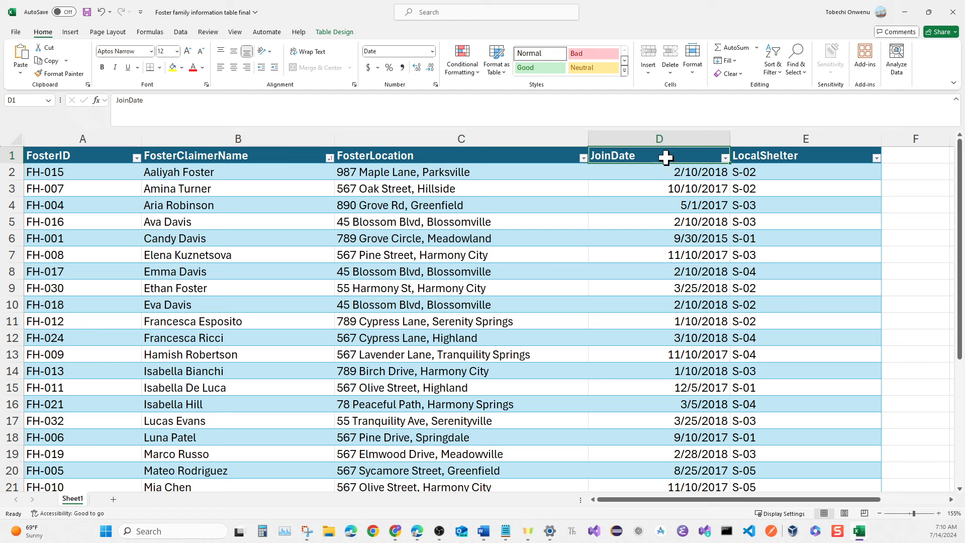
click(760, 155)
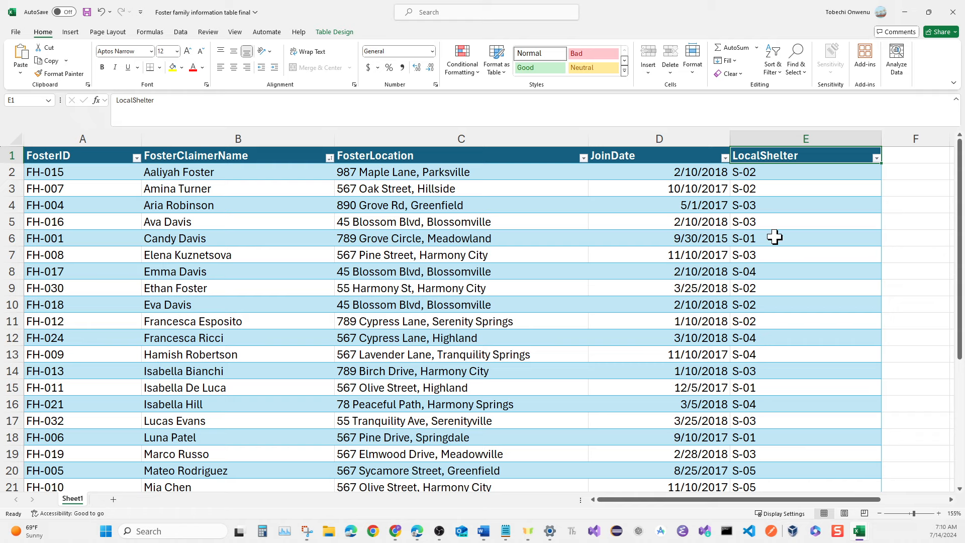
scroll(768, 193, down, 1)
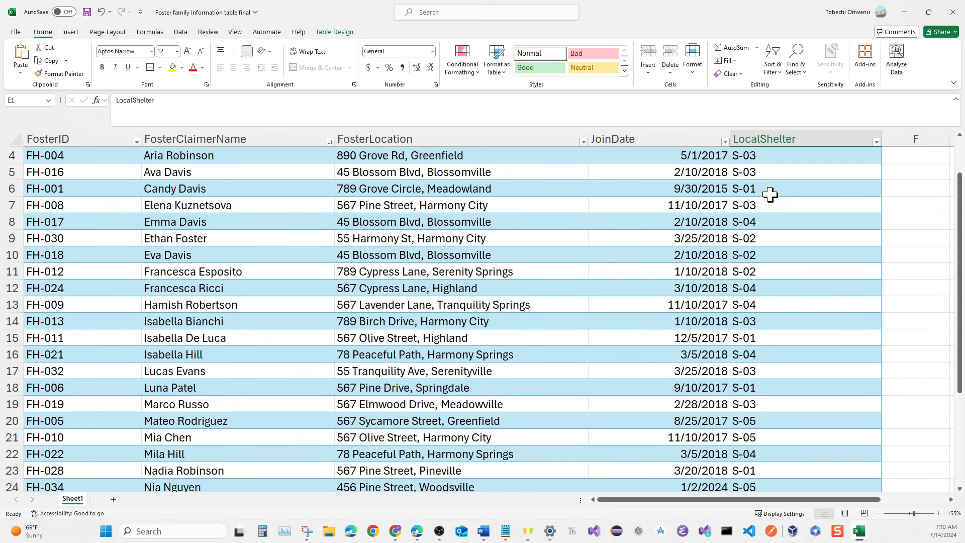
scroll(770, 194, up, 1)
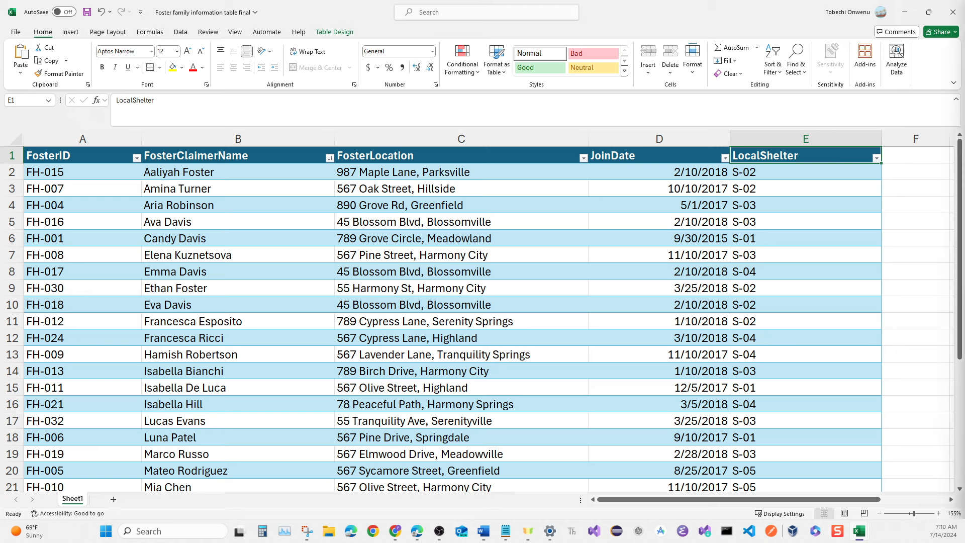
- Switch to Power Apps and start a Shelter Solution table named Foster Family Information, described as "Store foster family information in the Dataverse"
key(alt+Tab)
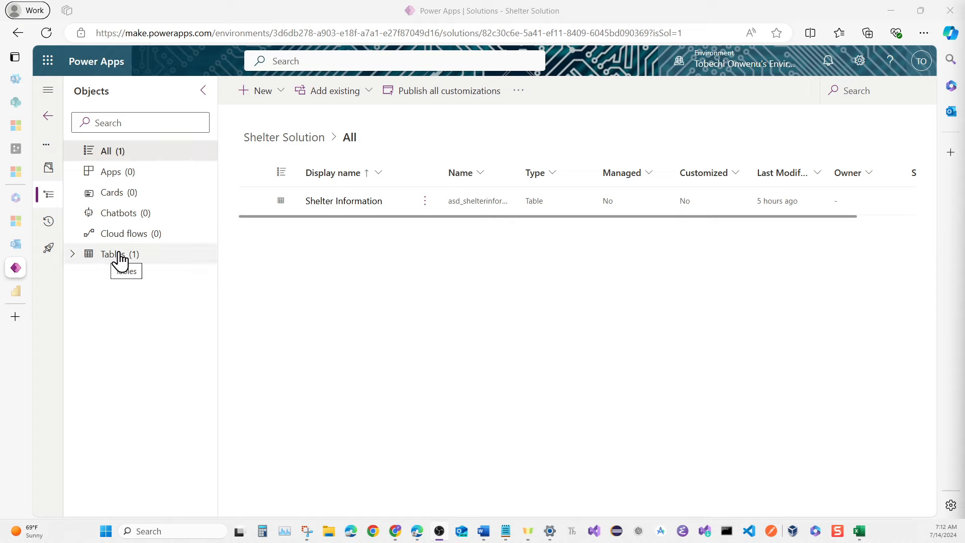
click(264, 99)
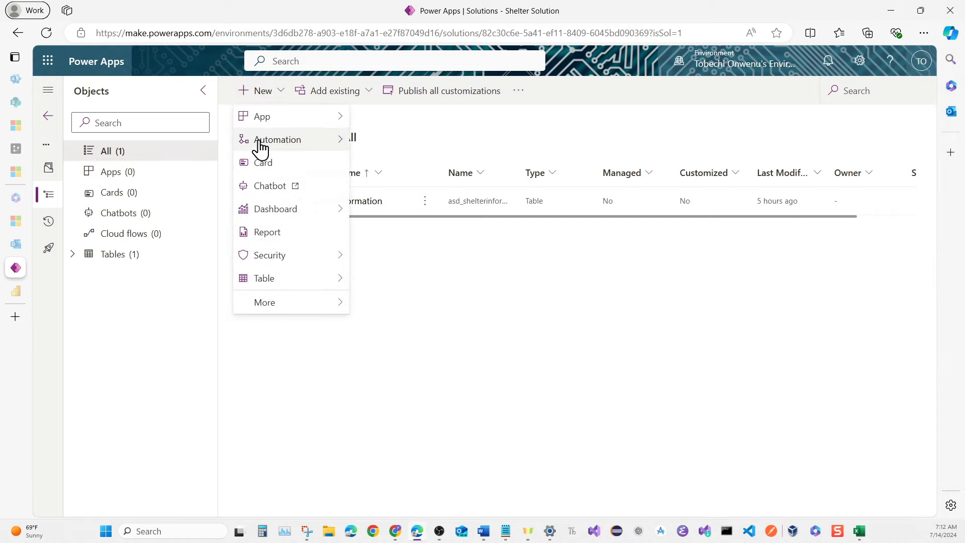
mouse_move(281, 280)
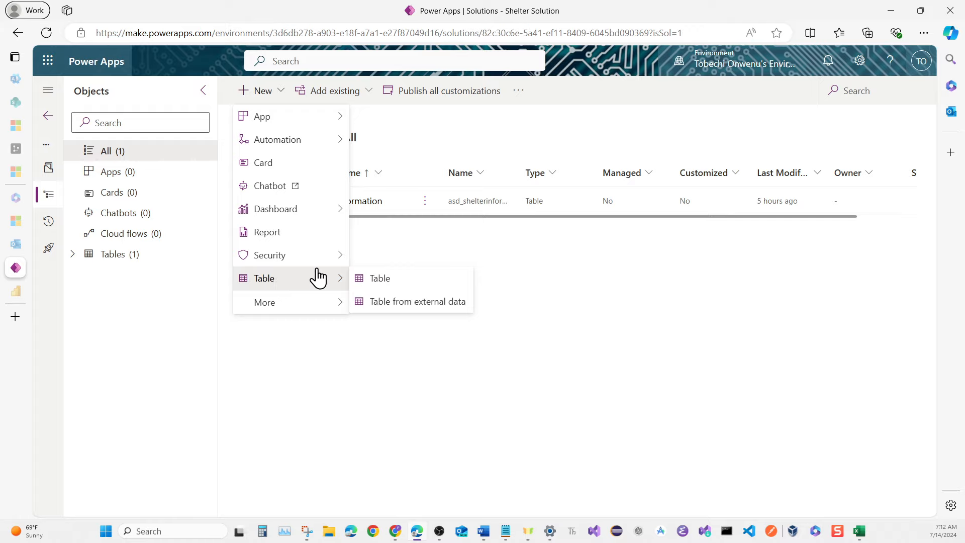
click(372, 278)
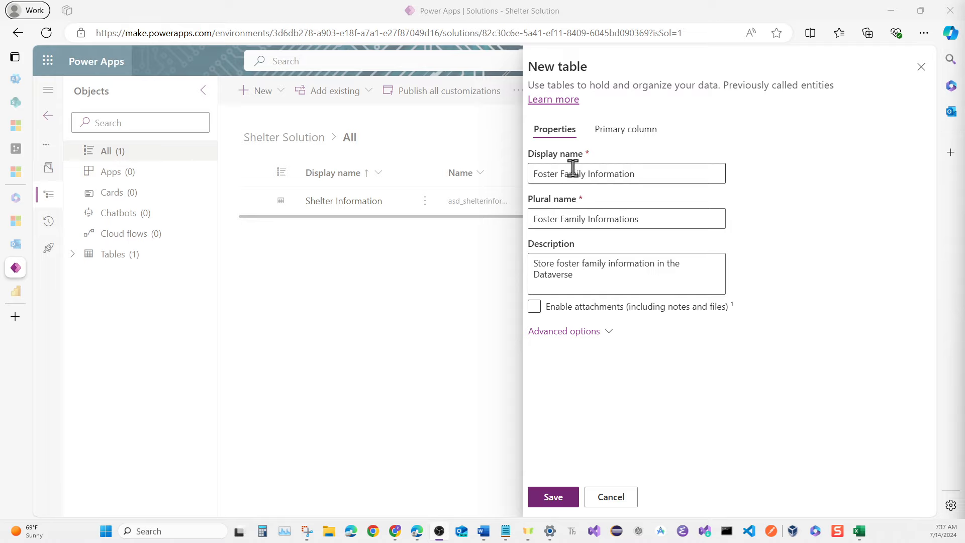
- Set the new table's primary column display name to Foster ID and save the table
click(615, 134)
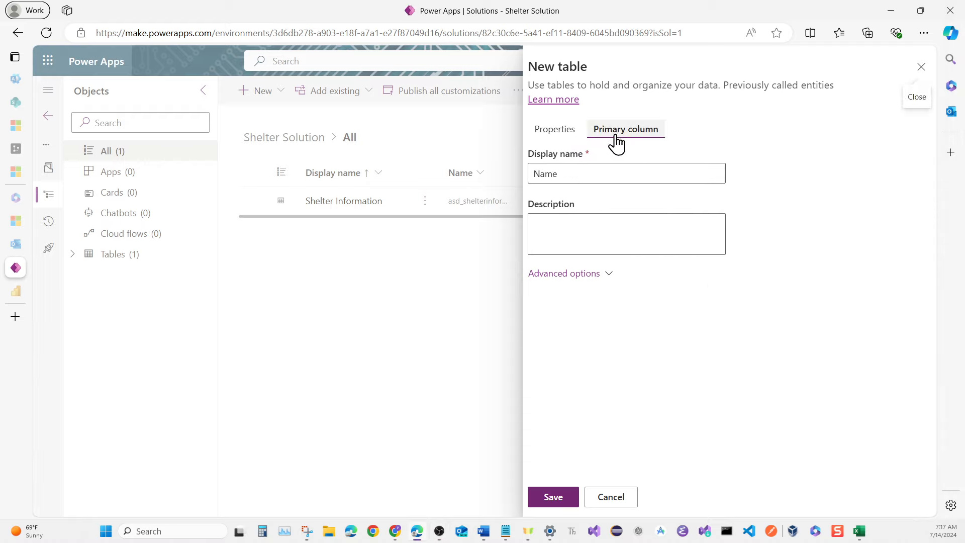
click(599, 178)
double_click(599, 176)
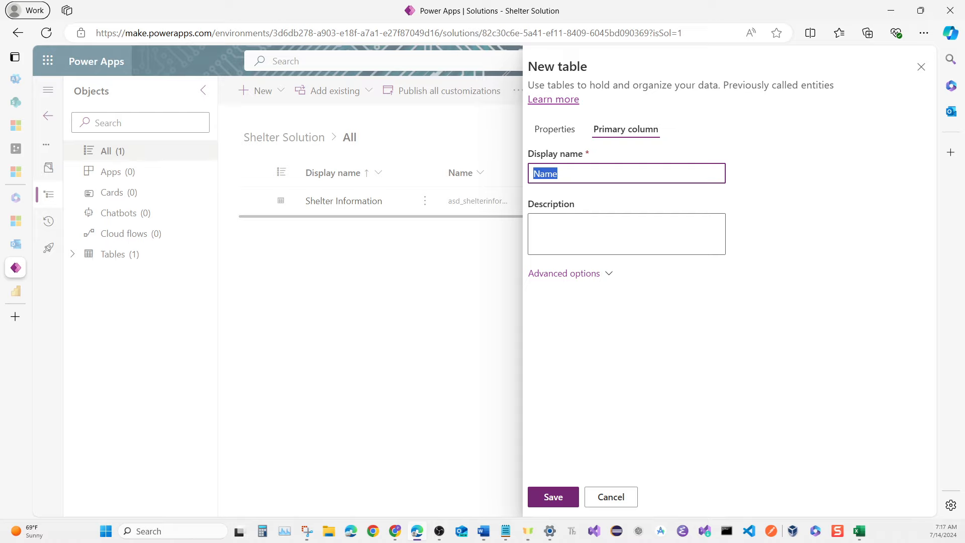
text(Foster ID)
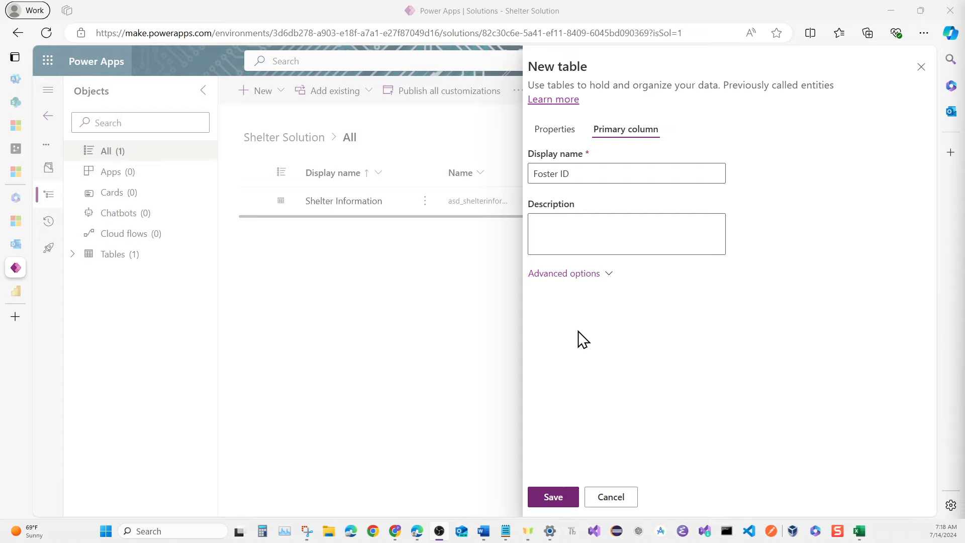
click(570, 134)
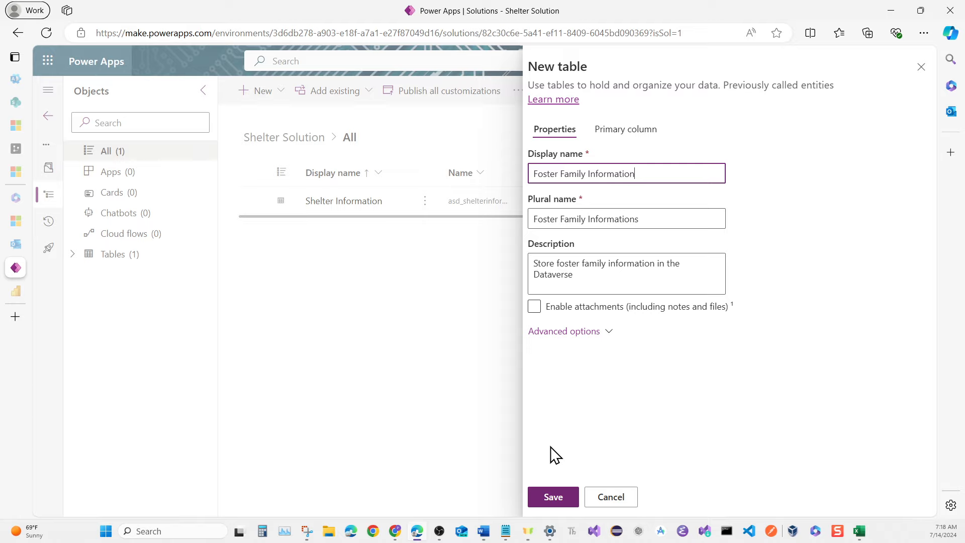
click(552, 498)
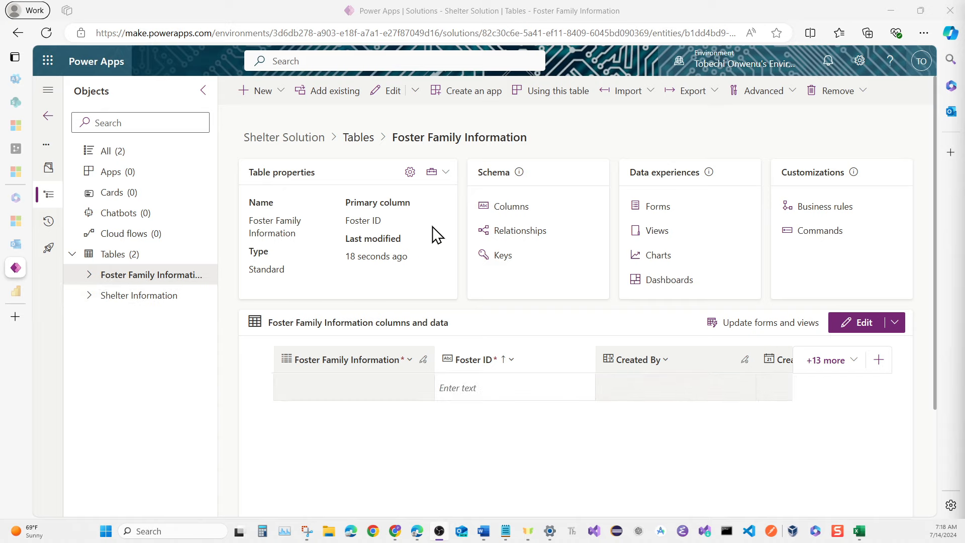
- Add a Foster Claimer Name column described as "Name of foster owner" to the Foster Family Information table, checking the headings in the Excel workbook
click(504, 211)
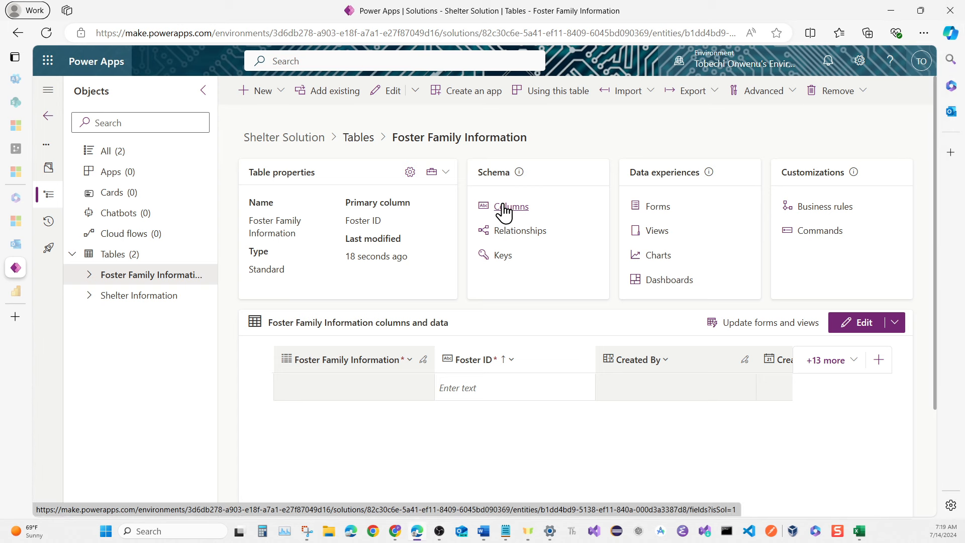
click(504, 211)
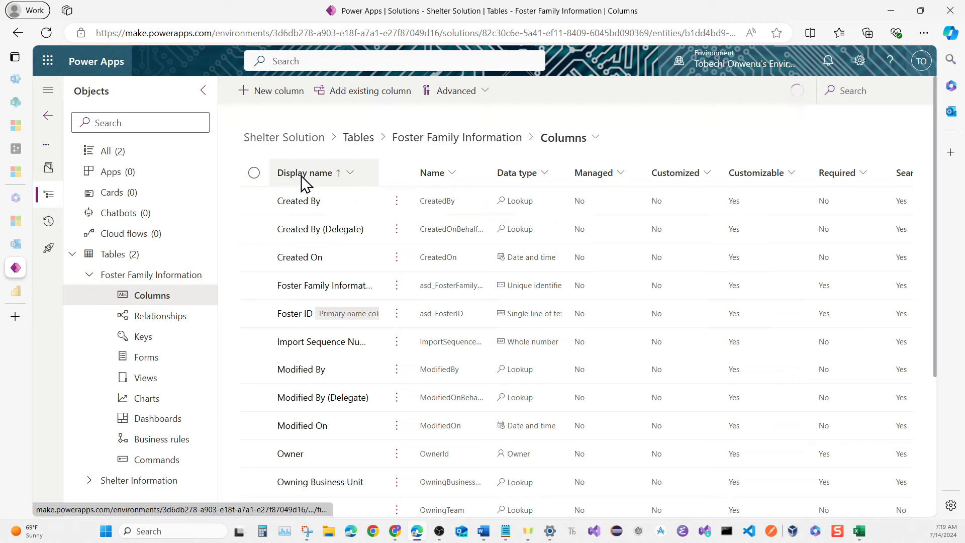
click(285, 109)
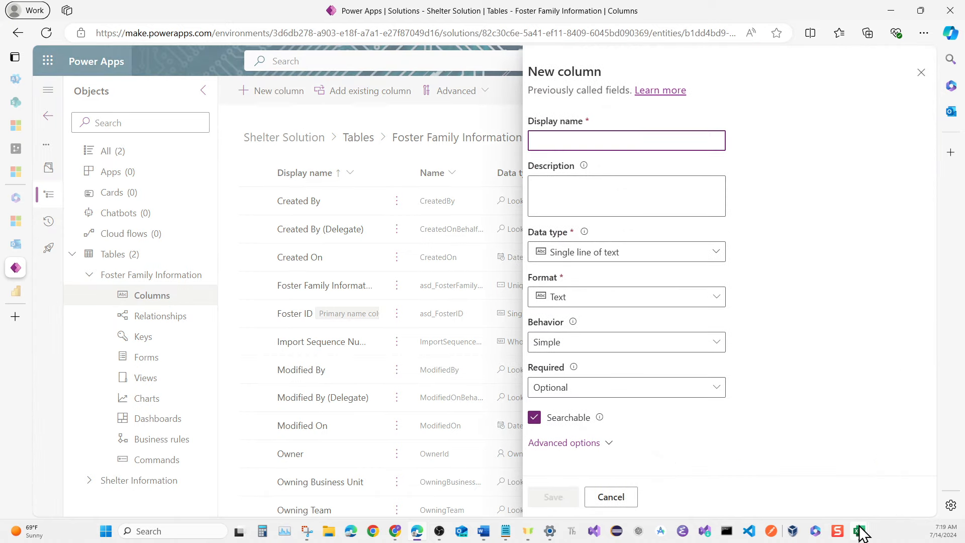
mouse_move(860, 533)
click(828, 490)
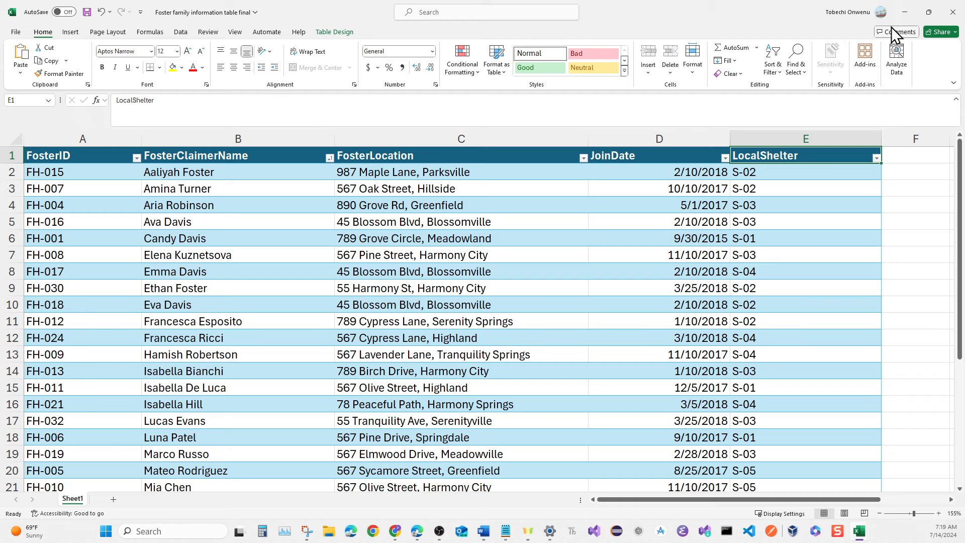
click(909, 12)
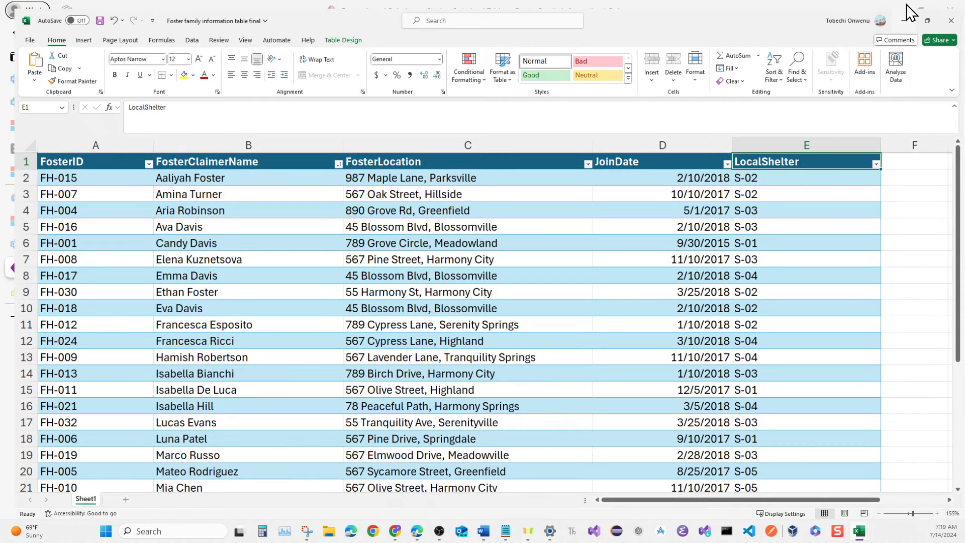
click(553, 139)
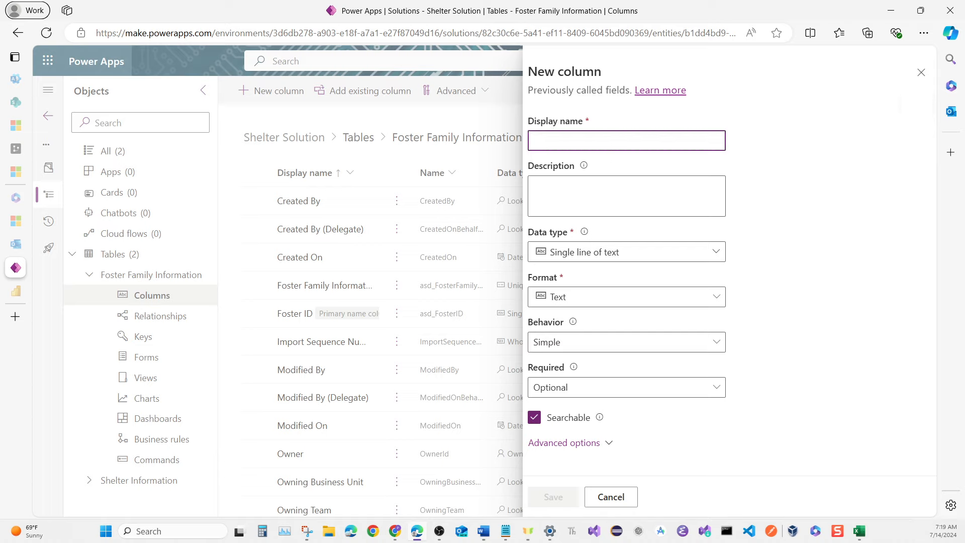
text(Foster Claimer Name)
key(Tab)
text(Name of foster owner)
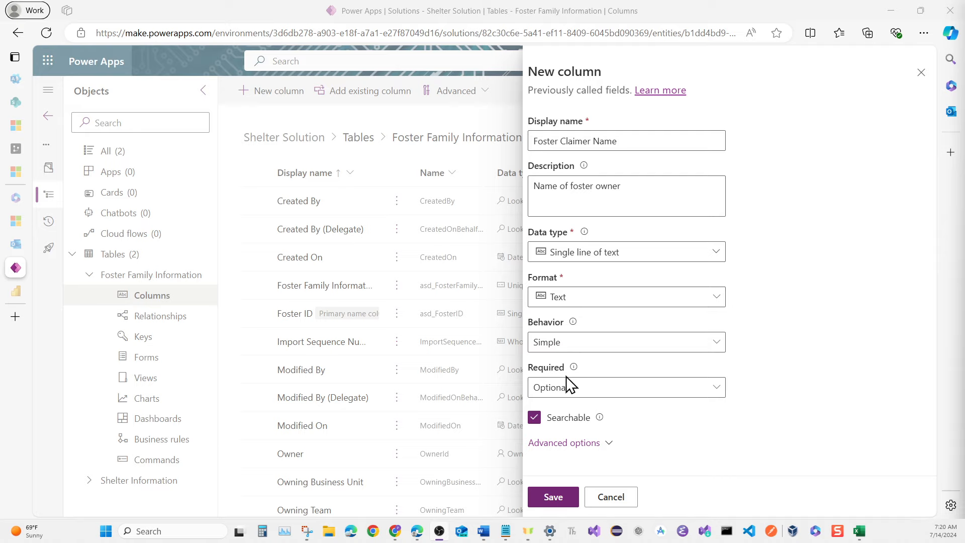
click(548, 497)
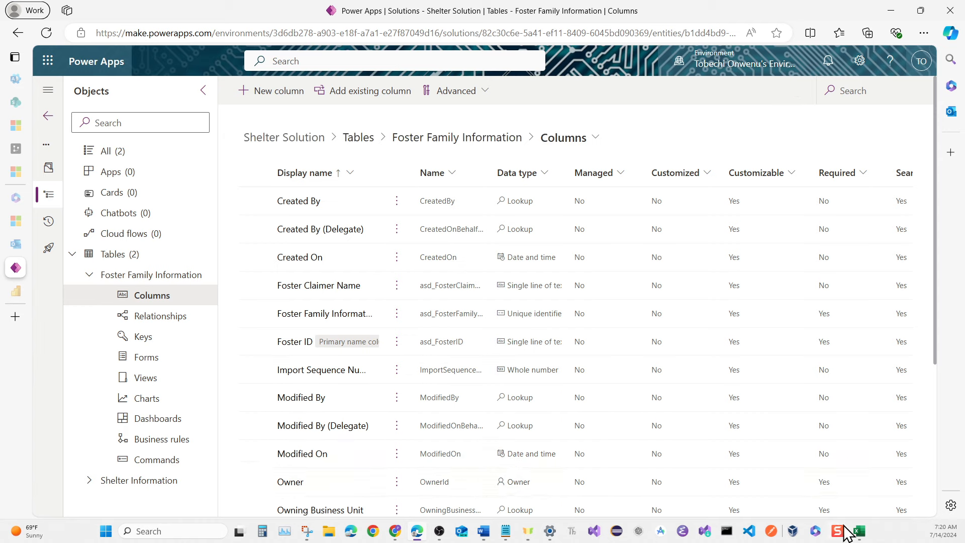
- Start a new column named Foster Location, described as "Location of foster claimer", as a single line of text in Text area format
mouse_move(859, 532)
mouse_move(825, 490)
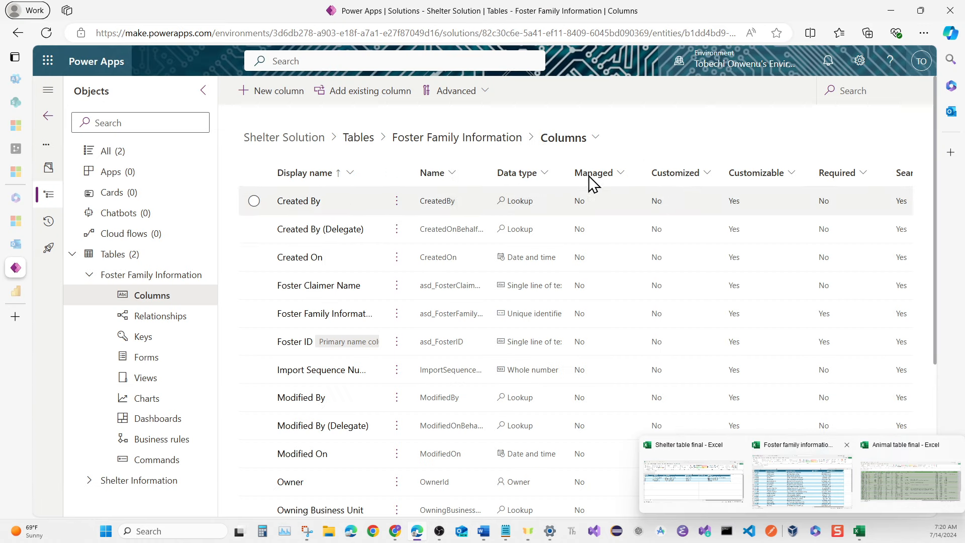
click(290, 103)
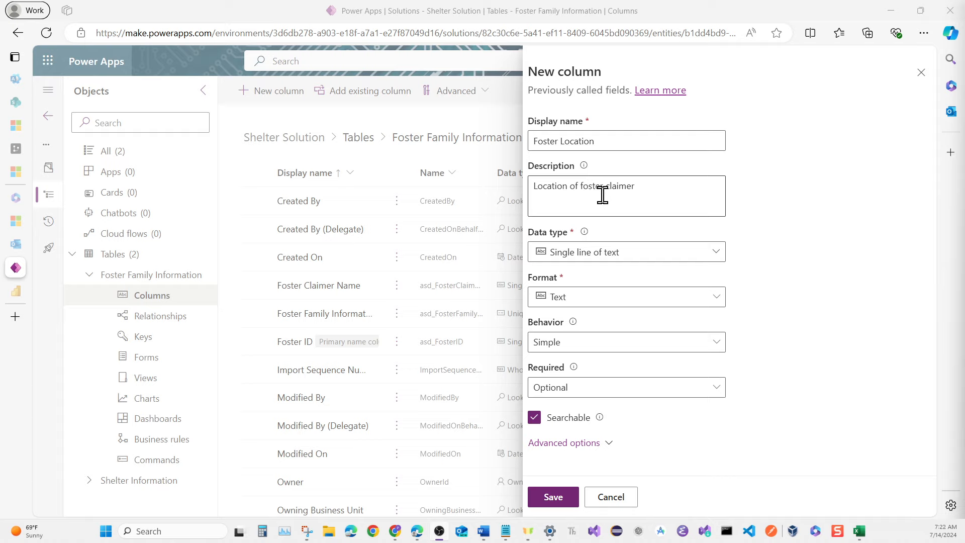
click(624, 256)
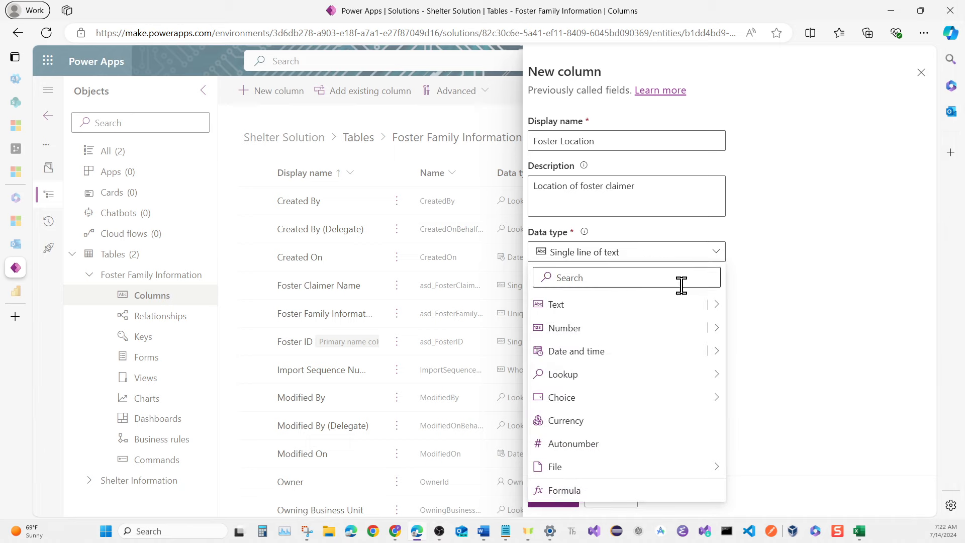
click(712, 307)
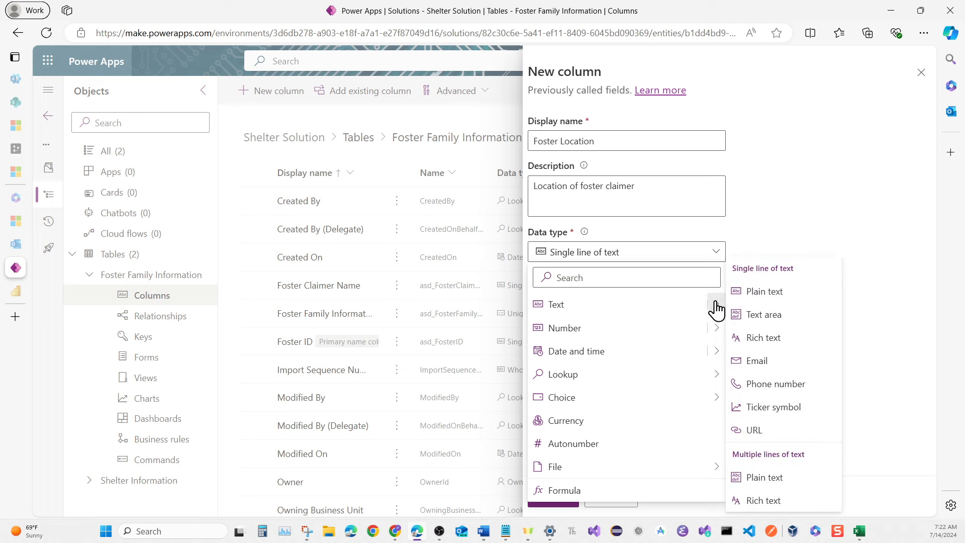
click(756, 316)
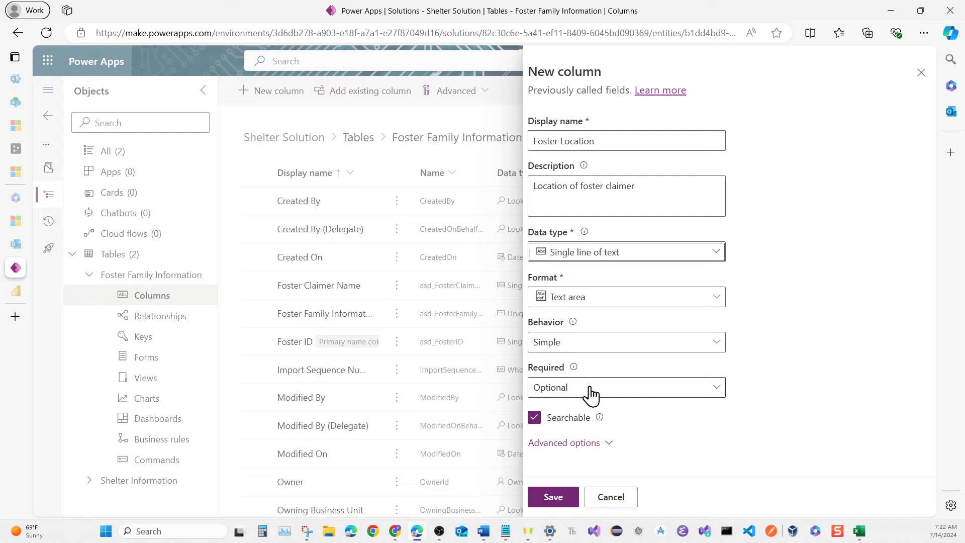
- Set the Foster Location column's maximum character count to 300 in its advanced options
click(559, 444)
scroll(591, 352, down, 2)
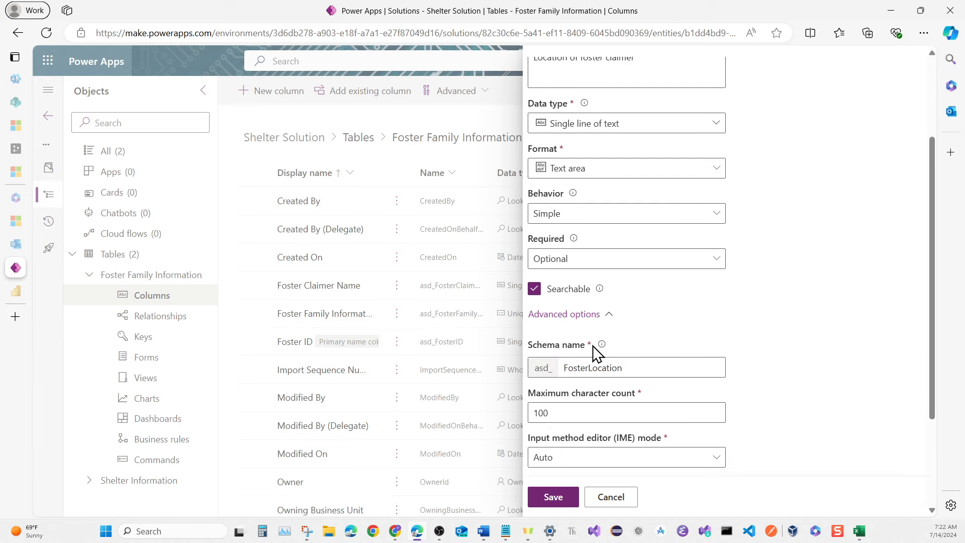
scroll(598, 353, down, 1)
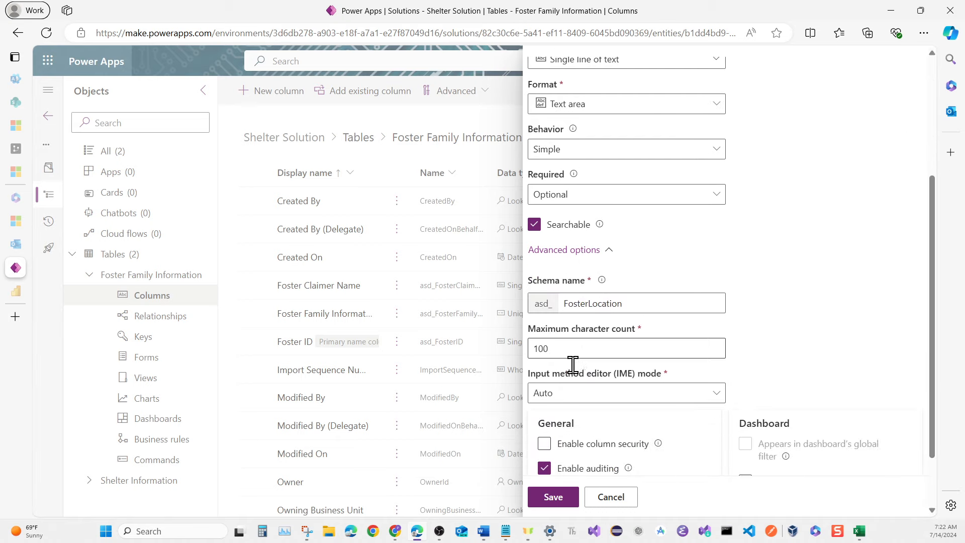
click(544, 347)
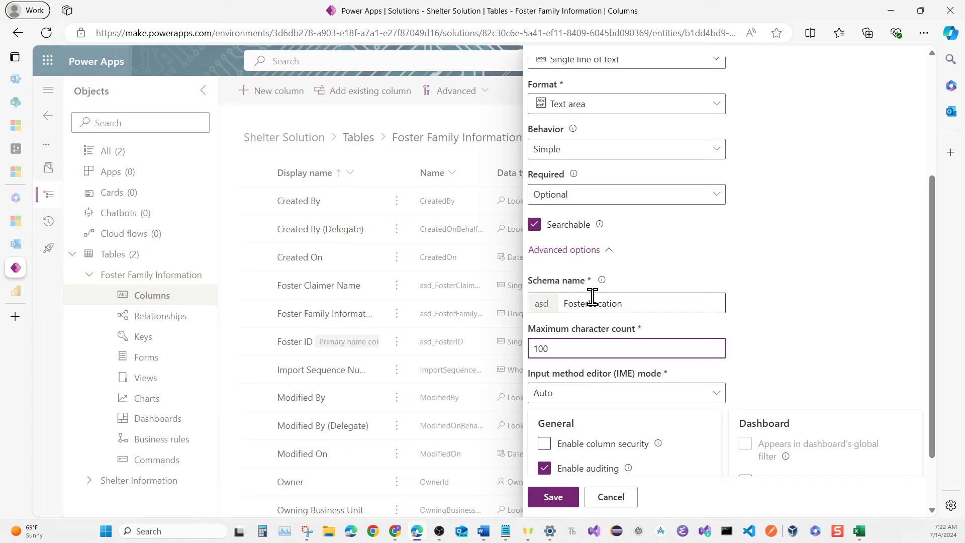
text(3)
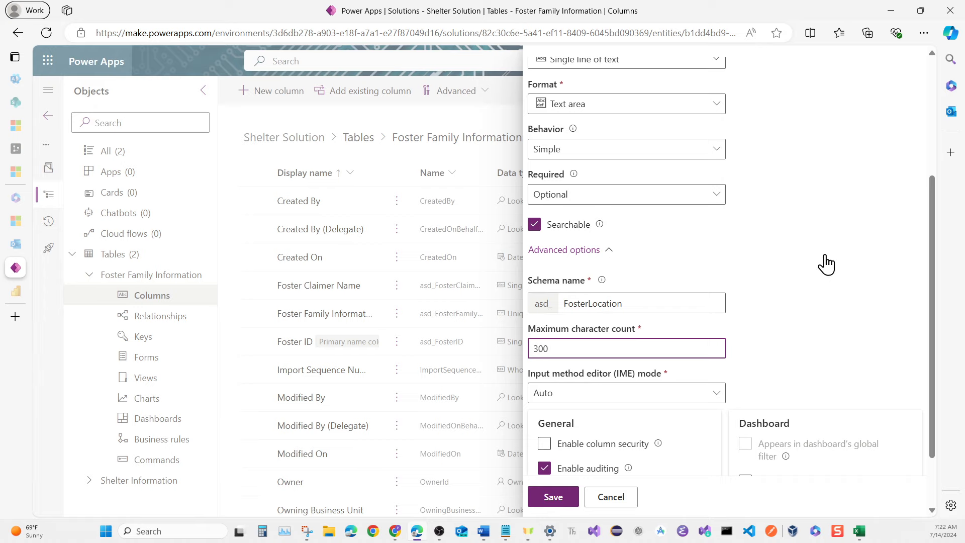
- Save the new Foster Location column to the Foster Family Information table
click(828, 270)
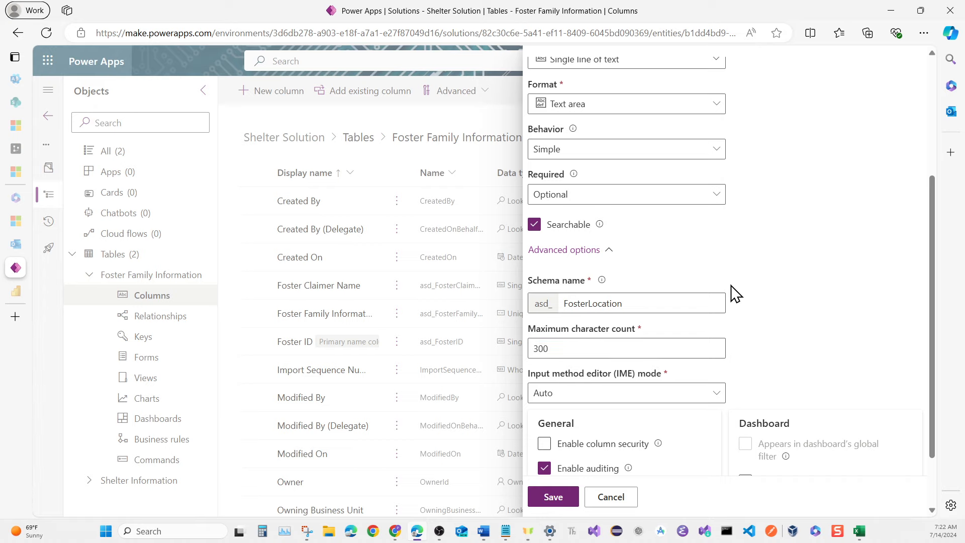
scroll(735, 293, down, 1)
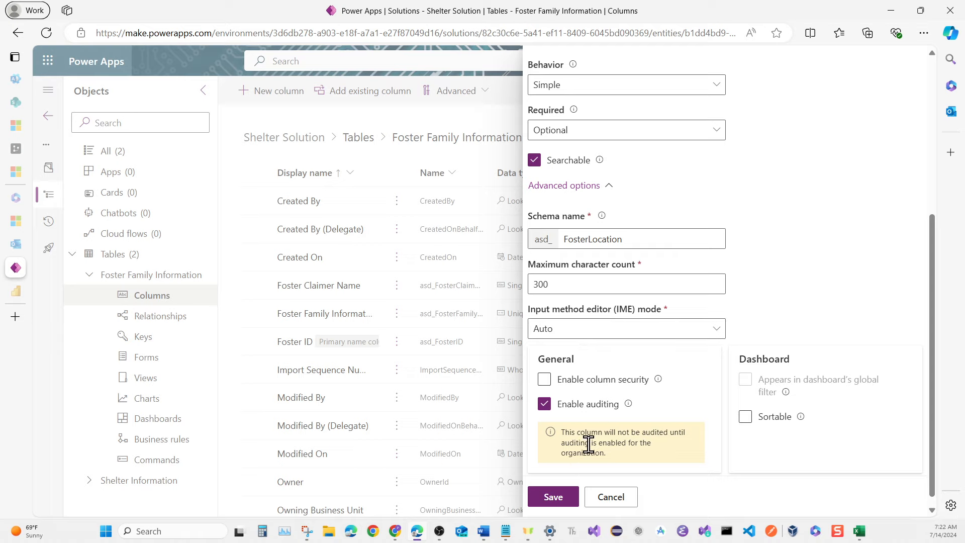
click(558, 496)
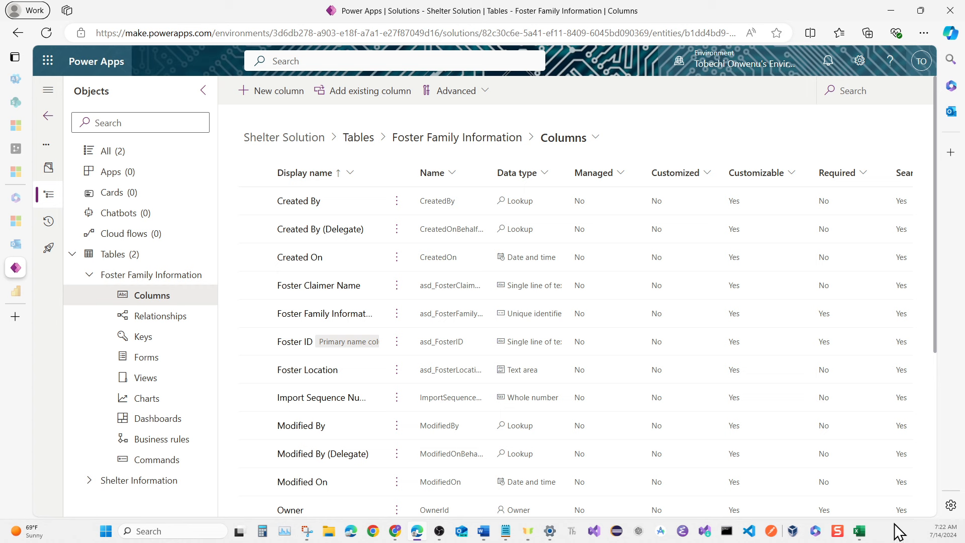
- Start a new column named Join Date with the description "Date of foster join", checking the headings in the Excel workbook
mouse_move(862, 534)
mouse_move(814, 478)
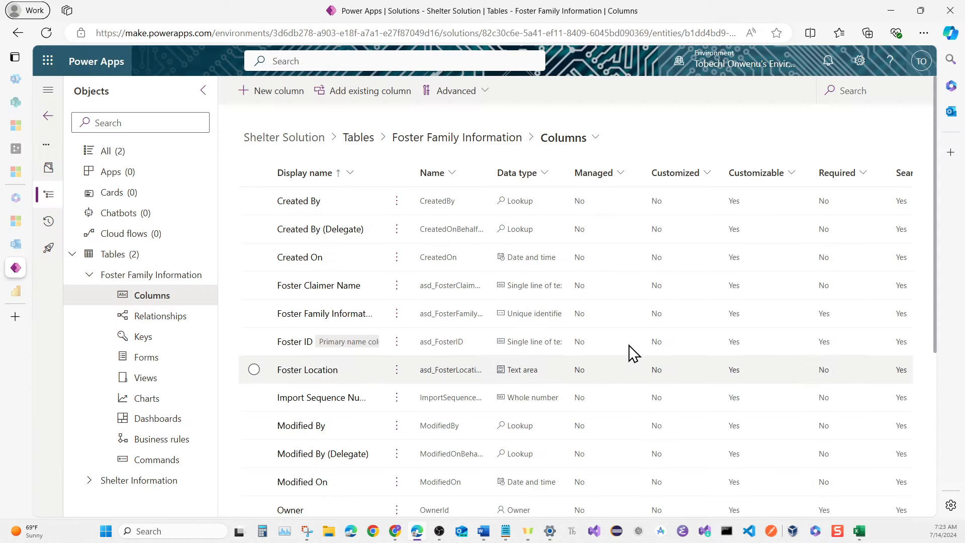
click(274, 98)
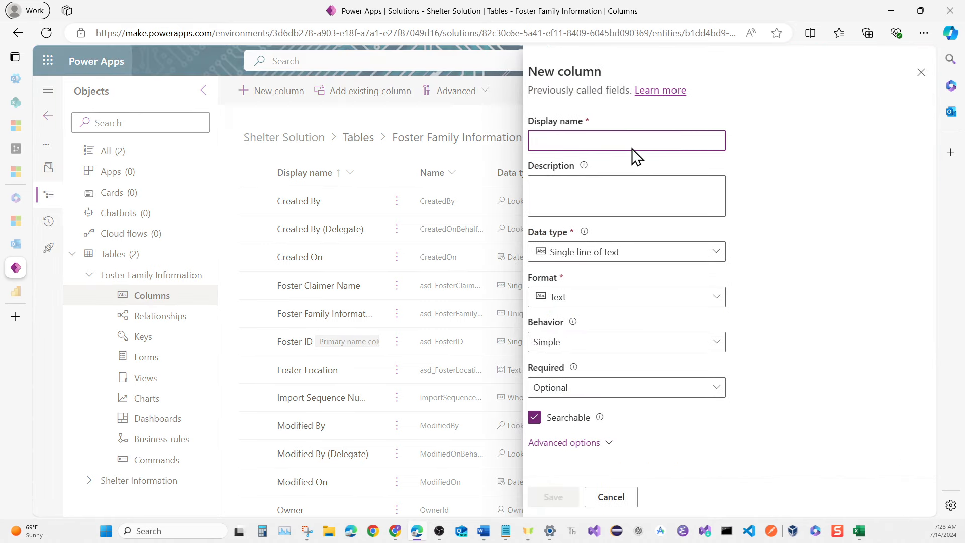
click(630, 141)
text(Join Date)
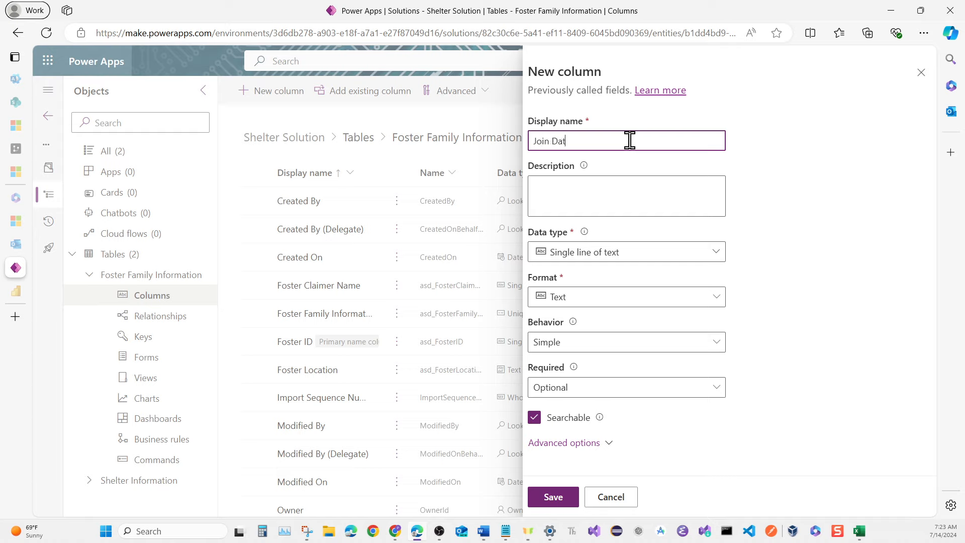
click(610, 188)
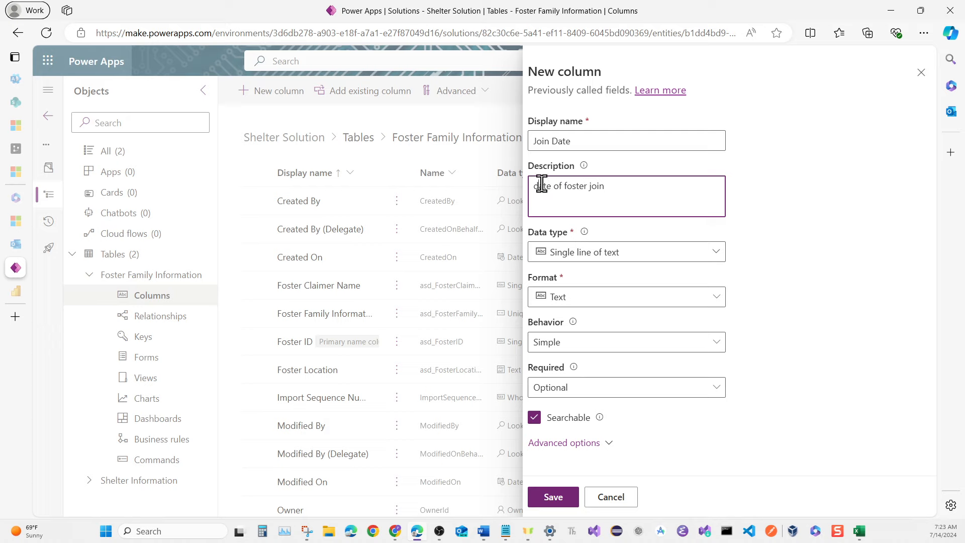
key(BackSpace)
text(D)
click(767, 190)
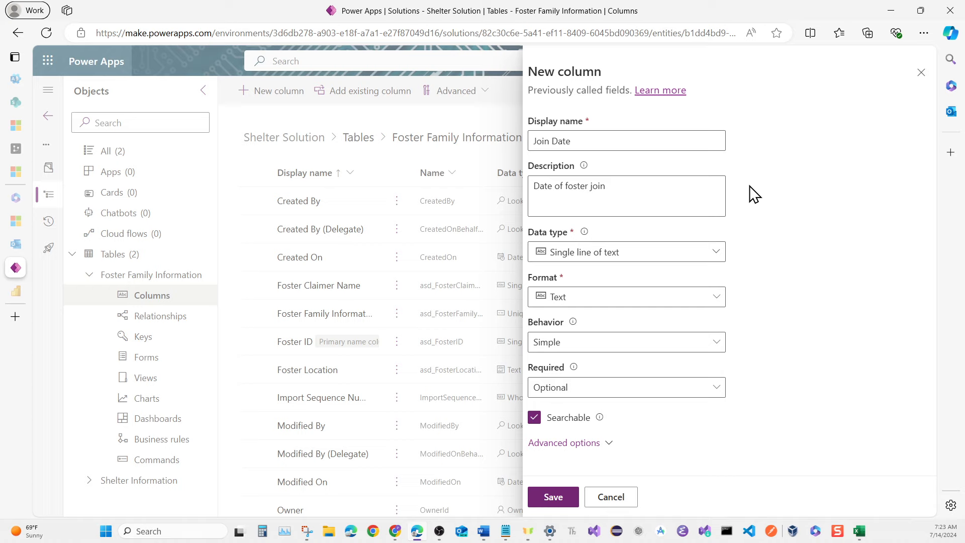
- Set the Join Date column's data type to Date only and save the column
click(683, 259)
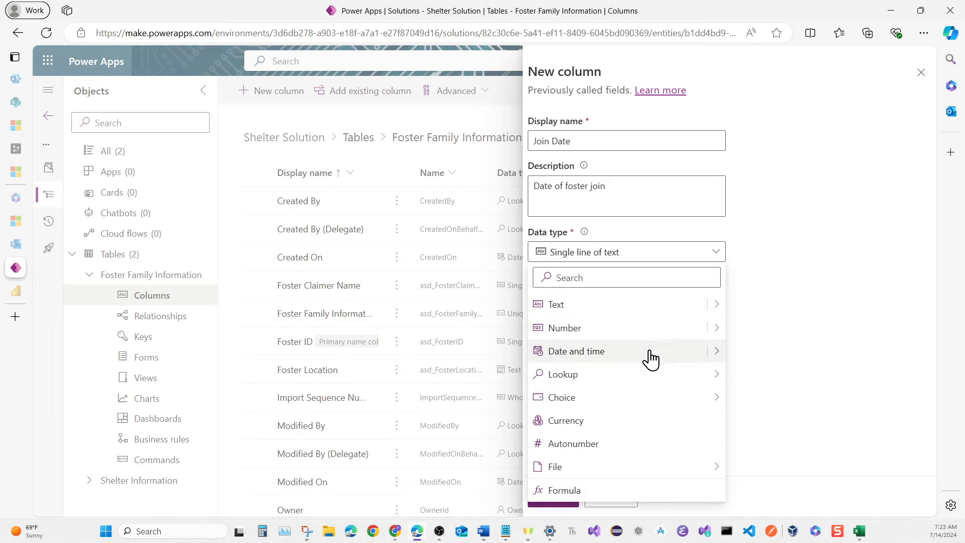
click(713, 351)
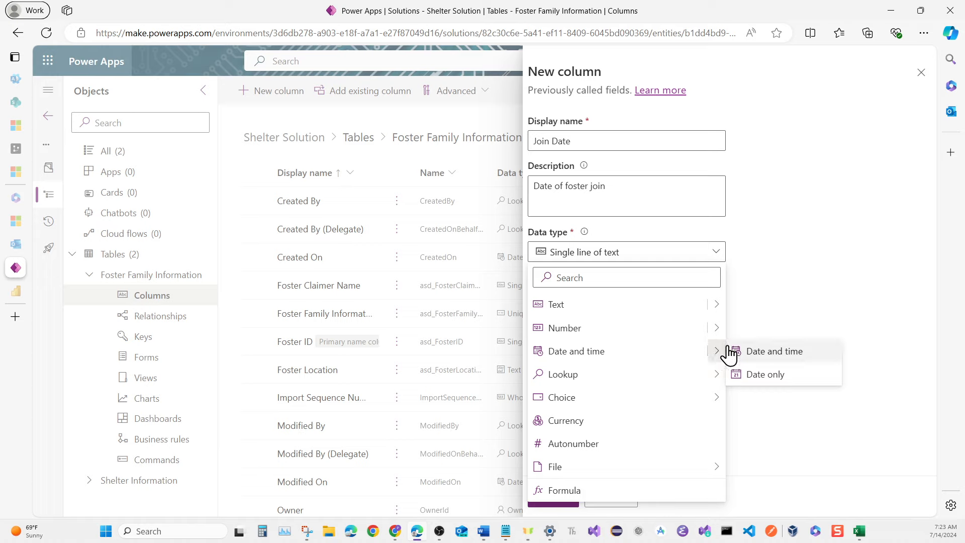
click(749, 374)
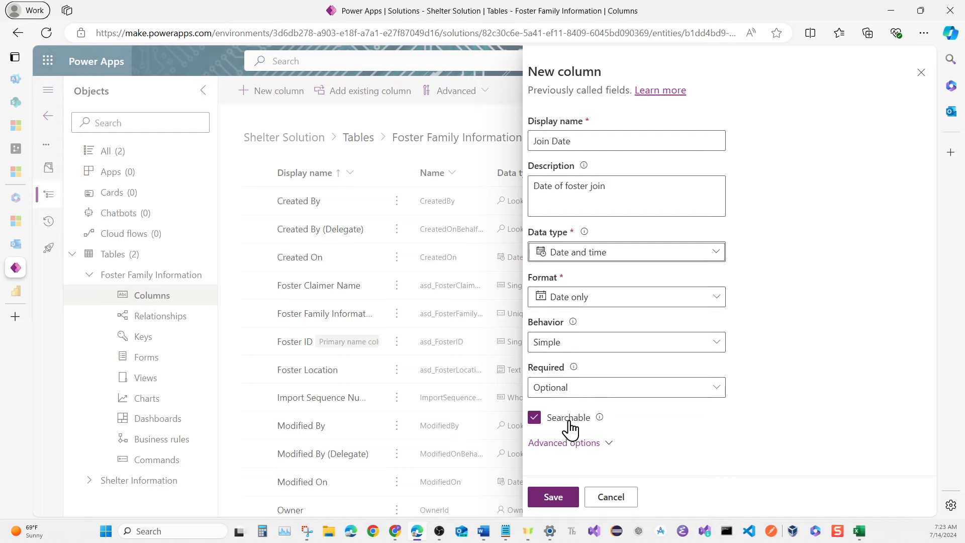
click(551, 498)
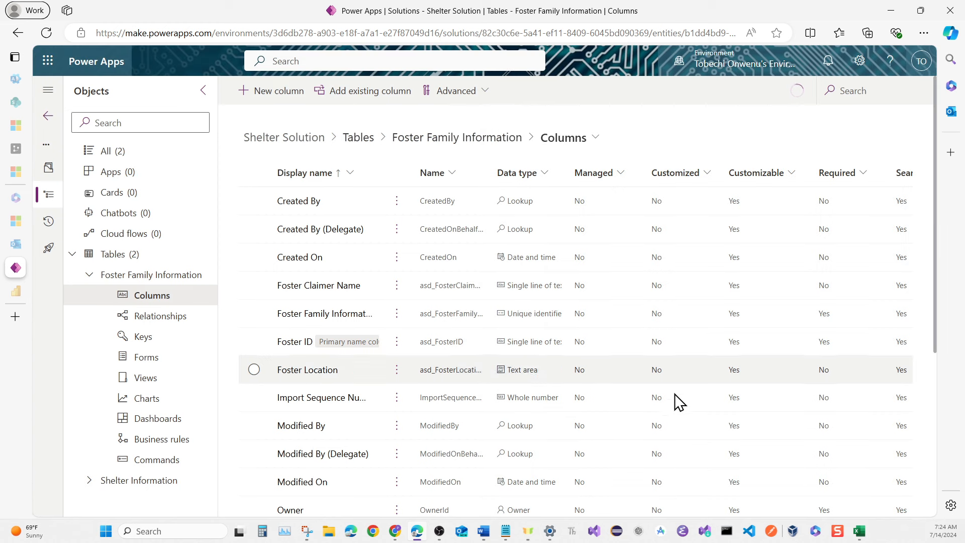
- Check the Excel workbooks and the solution's two tables, then return to the Foster Family Information table's column list
mouse_move(866, 537)
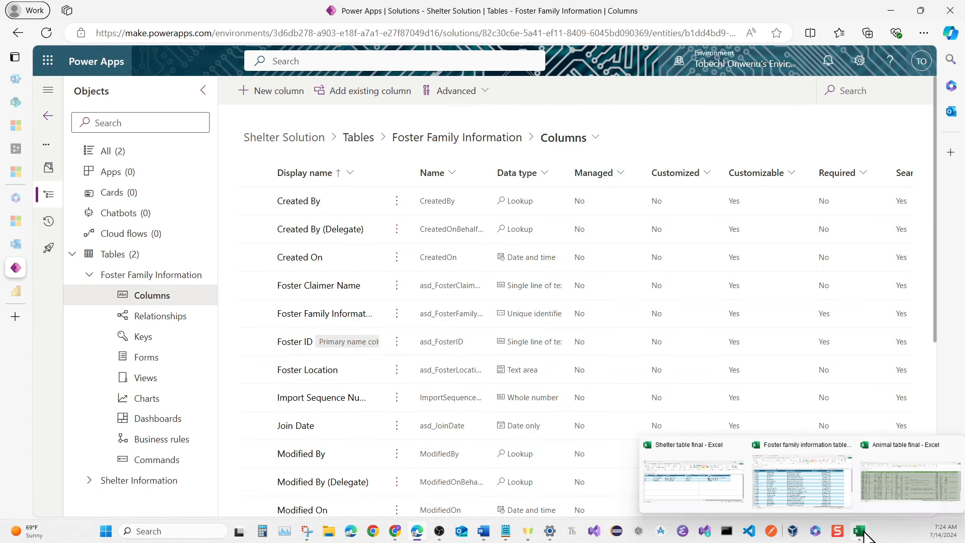
mouse_move(828, 506)
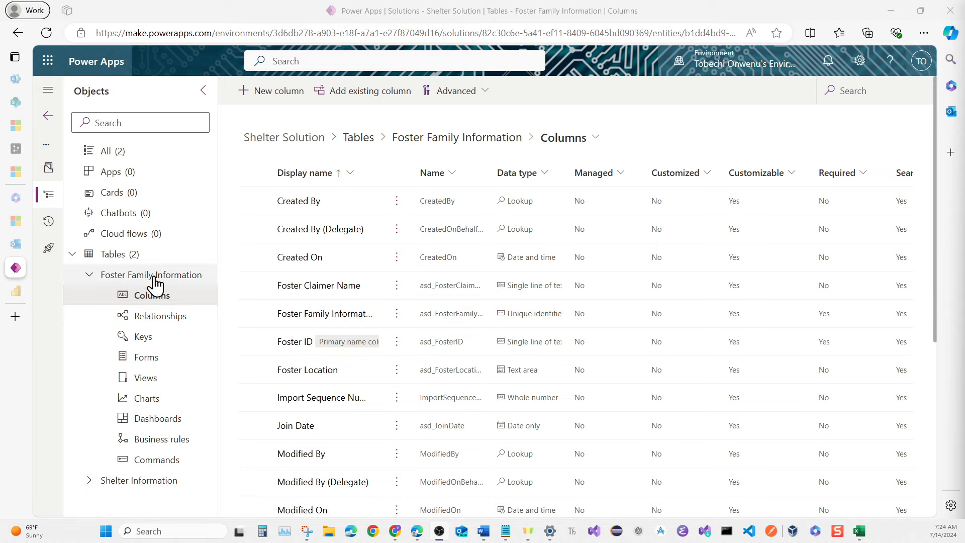
click(88, 282)
click(89, 275)
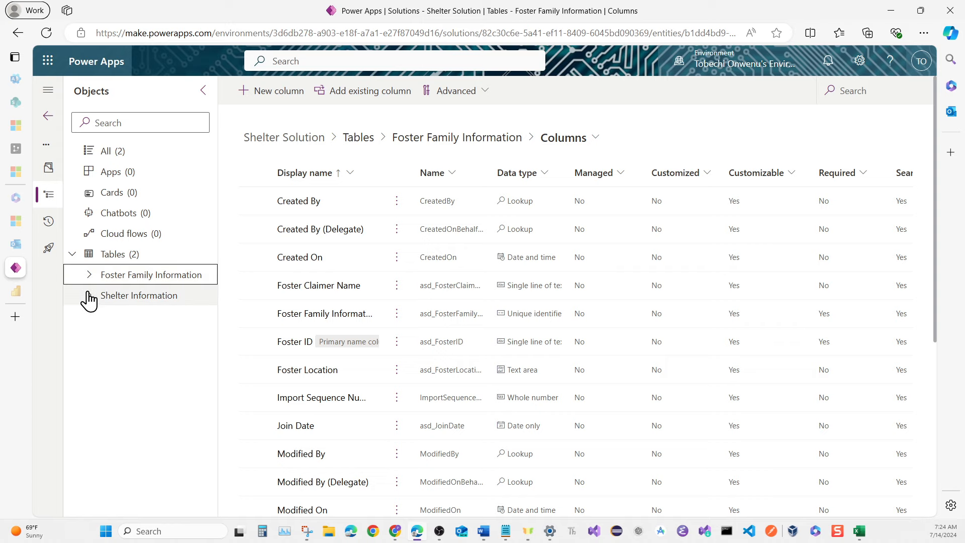
click(104, 303)
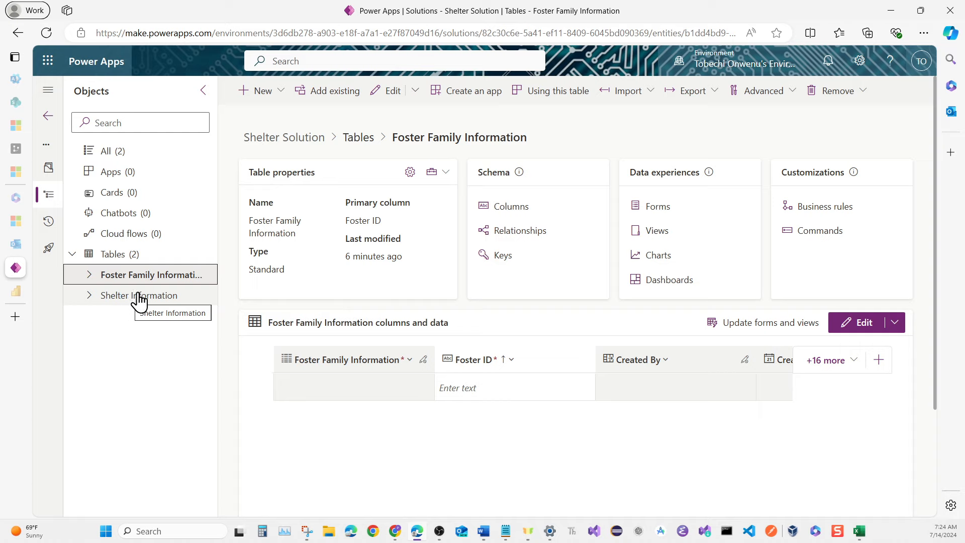
click(89, 274)
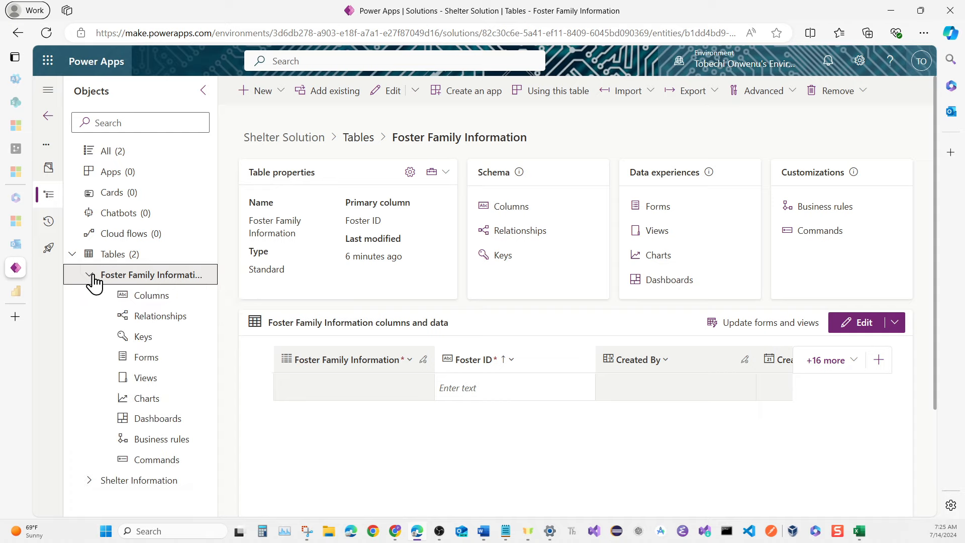
click(137, 301)
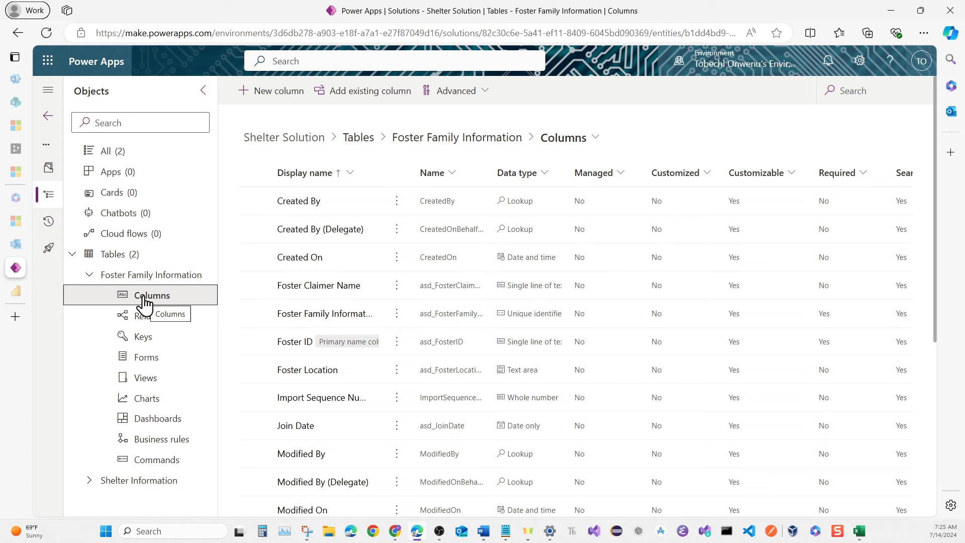
- Start a new column named Local Shelter with the description "Lookup to Shelter Information"
click(278, 95)
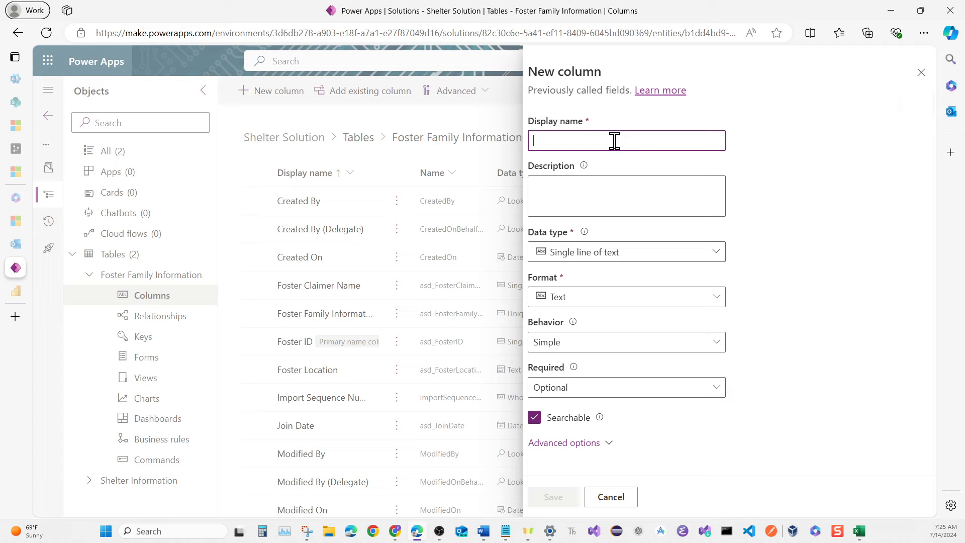
text(Local Shelter)
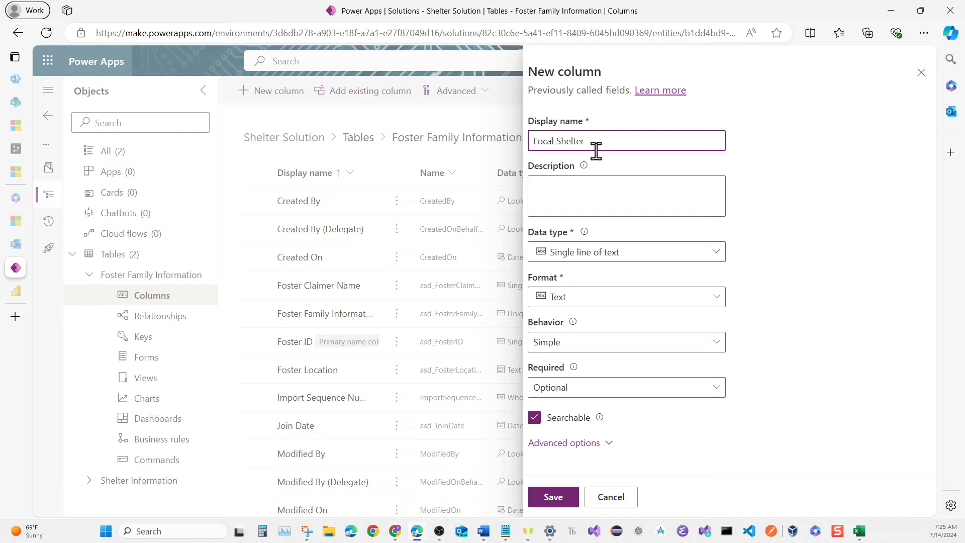
click(574, 194)
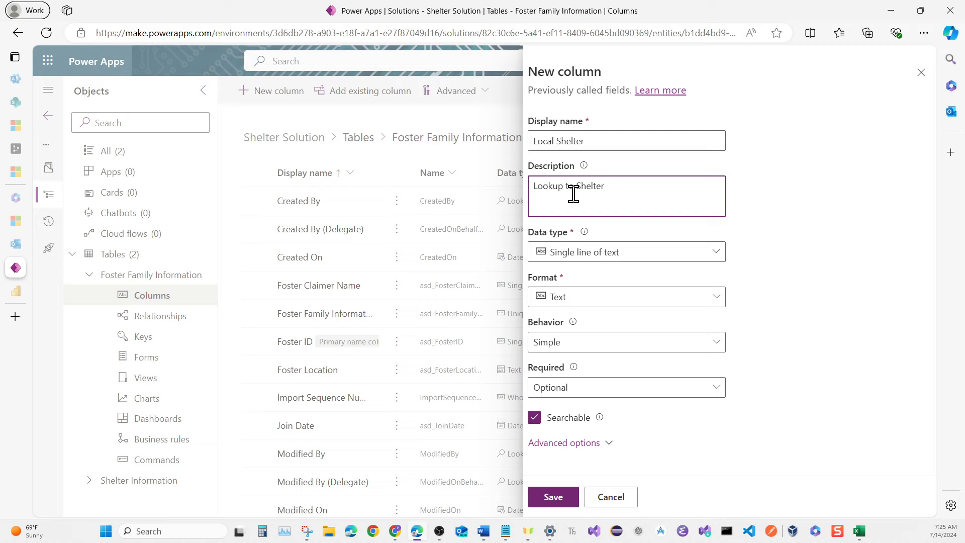
text(formation)
- Make the Local Shelter column a Lookup related to the Shelter Information table and save it
click(656, 253)
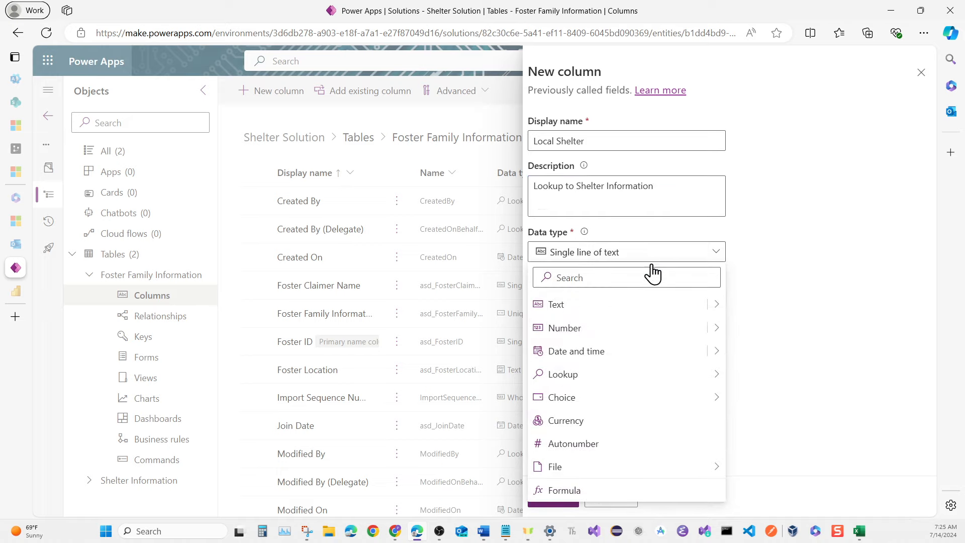
mouse_move(638, 377)
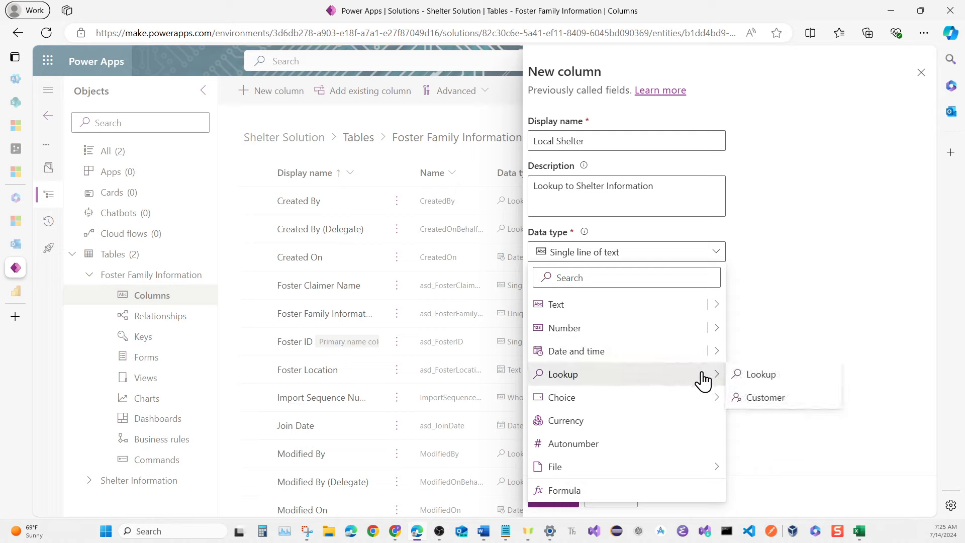
click(744, 374)
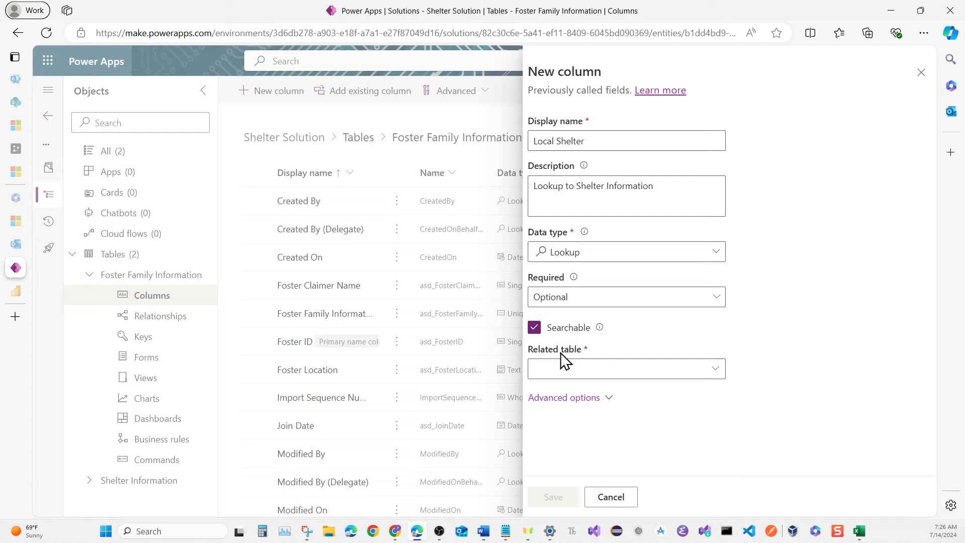
click(683, 371)
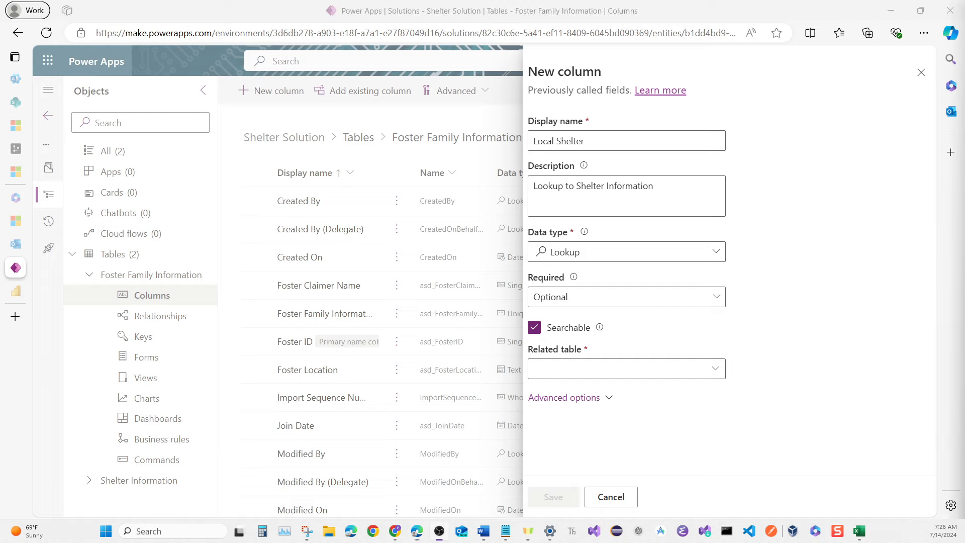
click(562, 368)
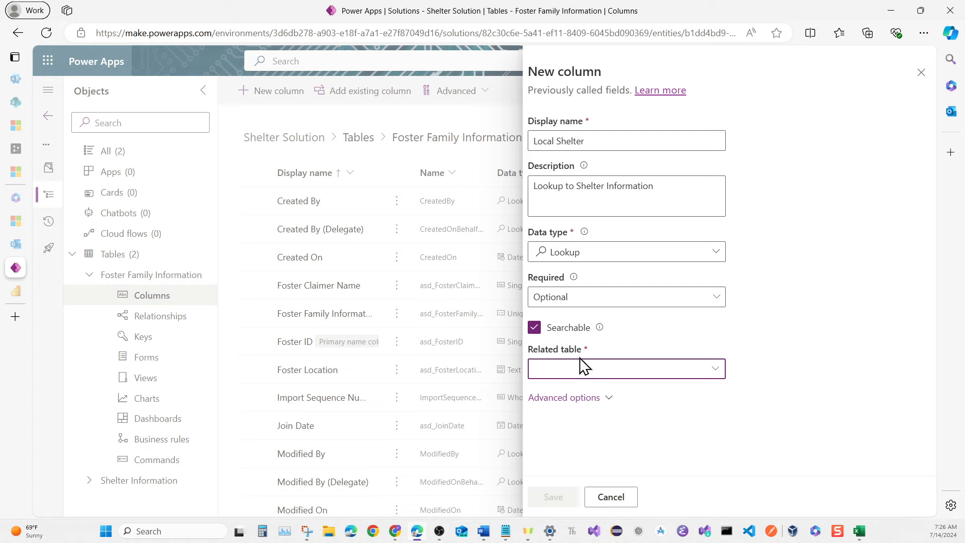
text(she)
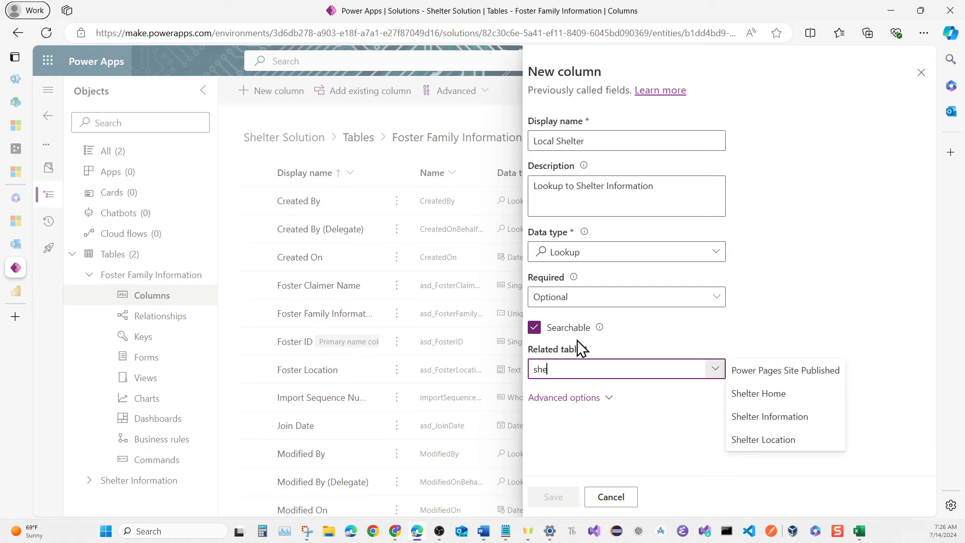
click(741, 418)
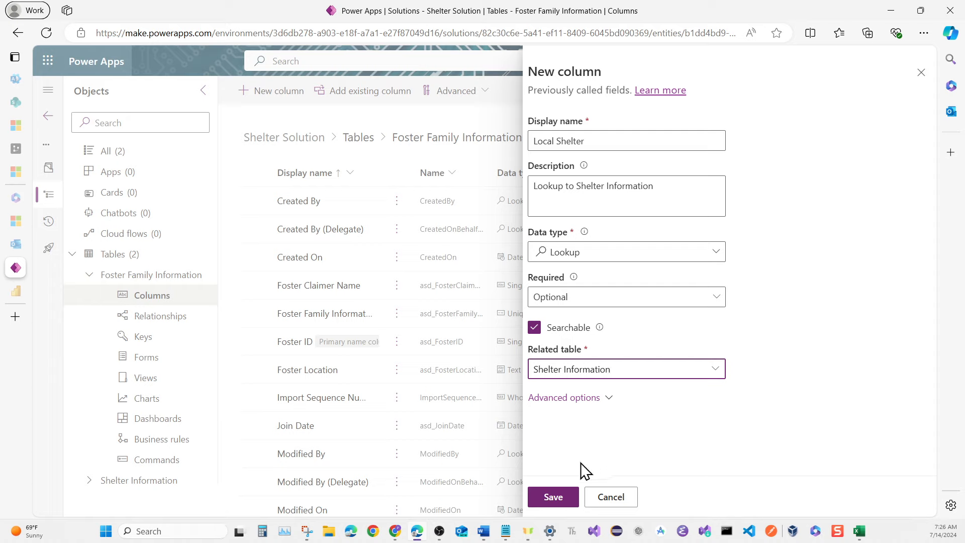
click(560, 495)
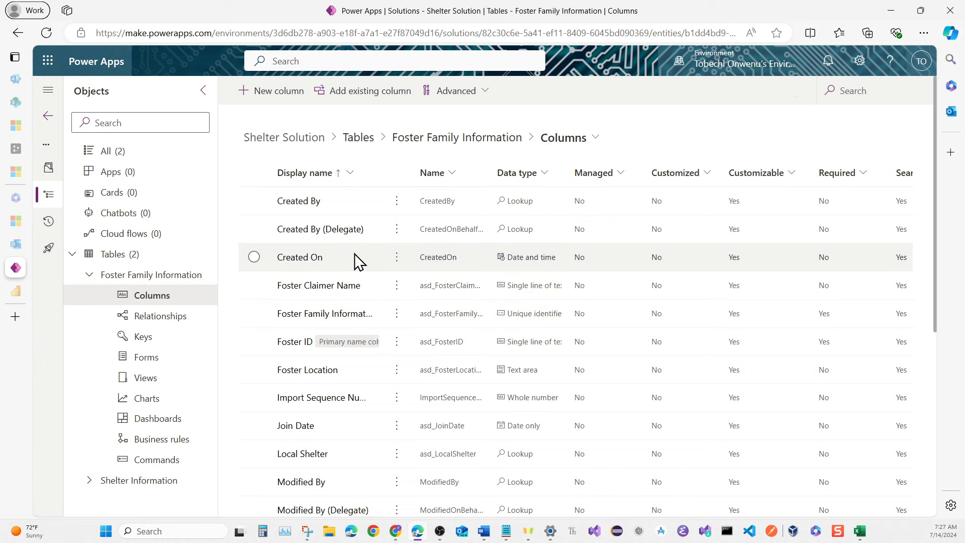
- Start a data import for the Foster Family Information table and upload the workbook "Foster family information table final"
scroll(347, 264, down, 1)
scroll(331, 301, down, 2)
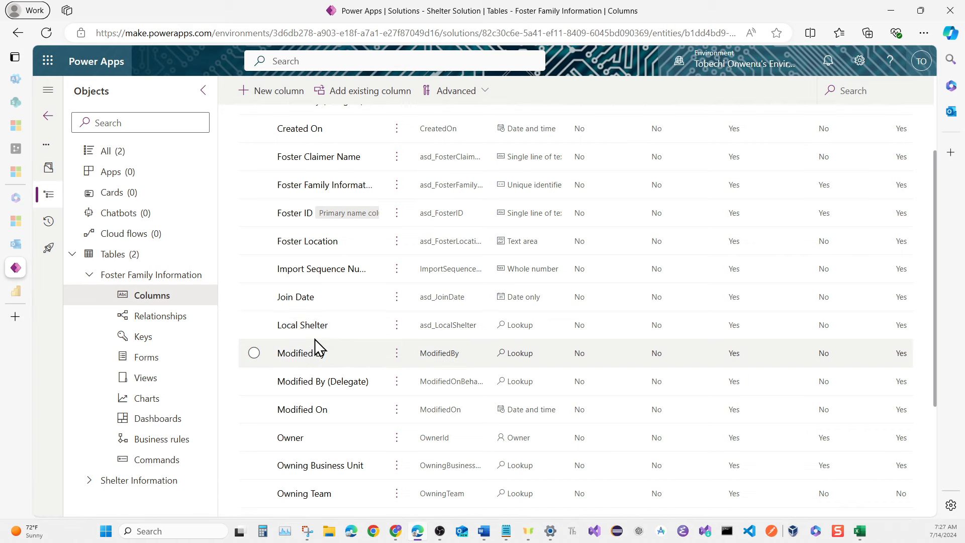
click(176, 278)
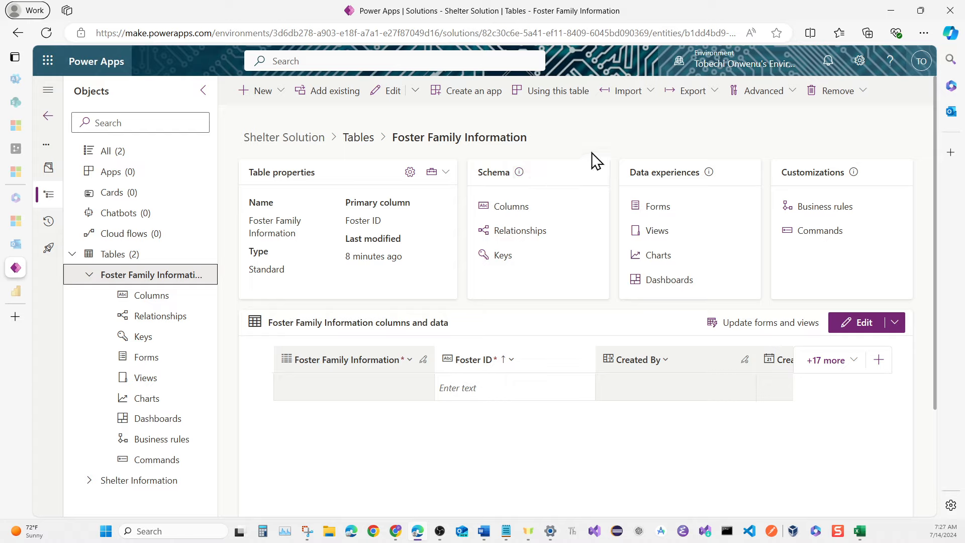
click(631, 91)
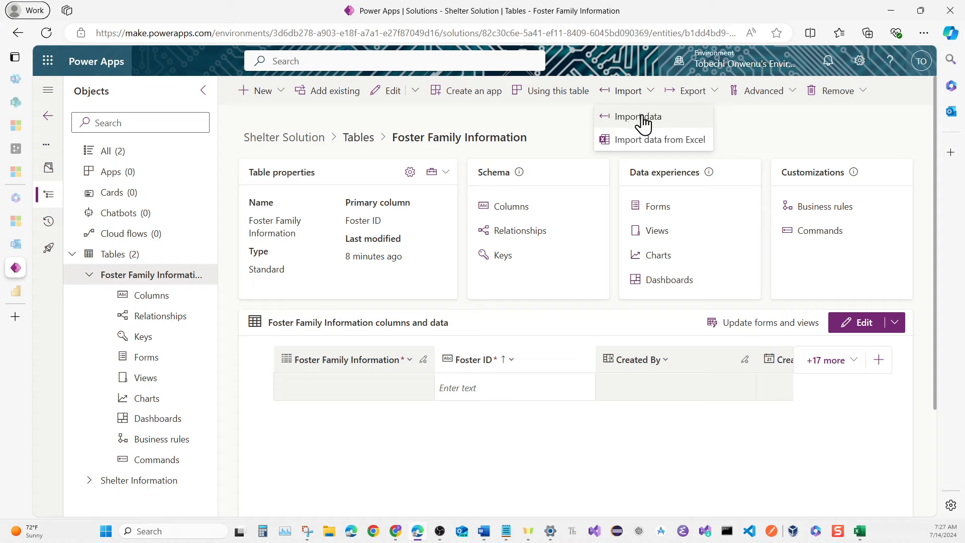
click(639, 116)
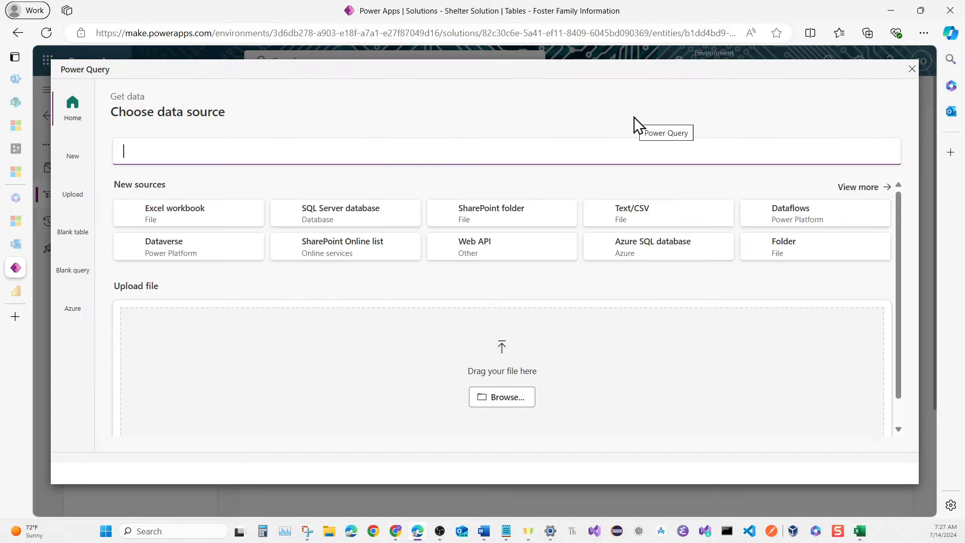
click(506, 402)
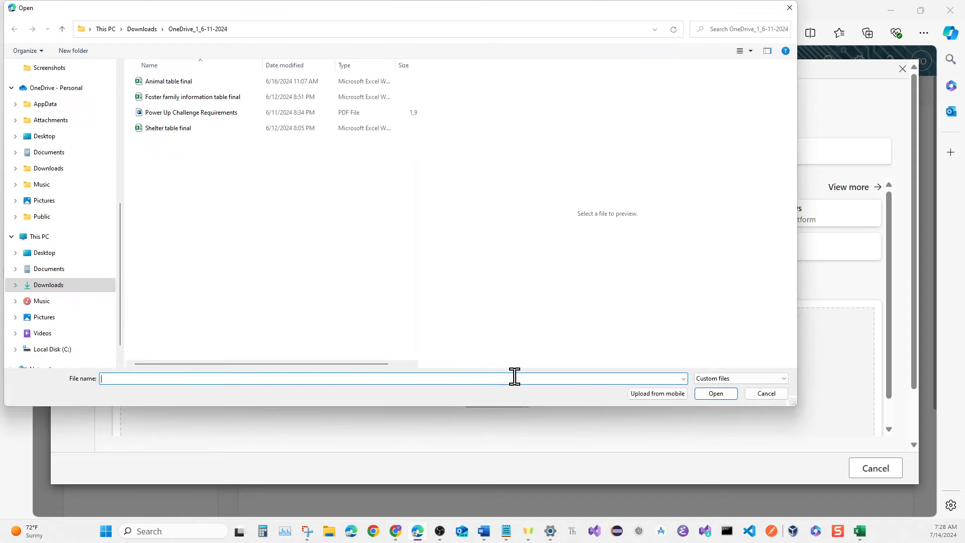
click(165, 97)
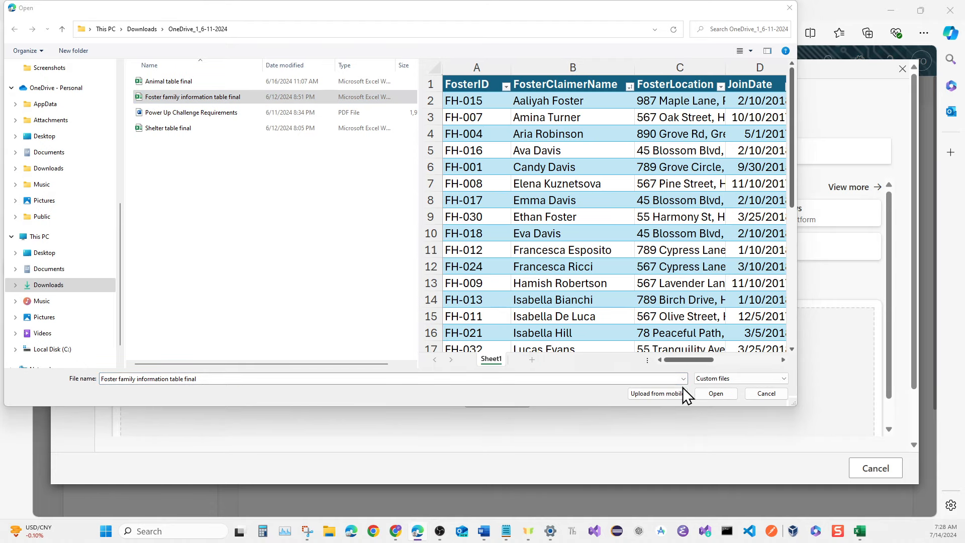
click(714, 393)
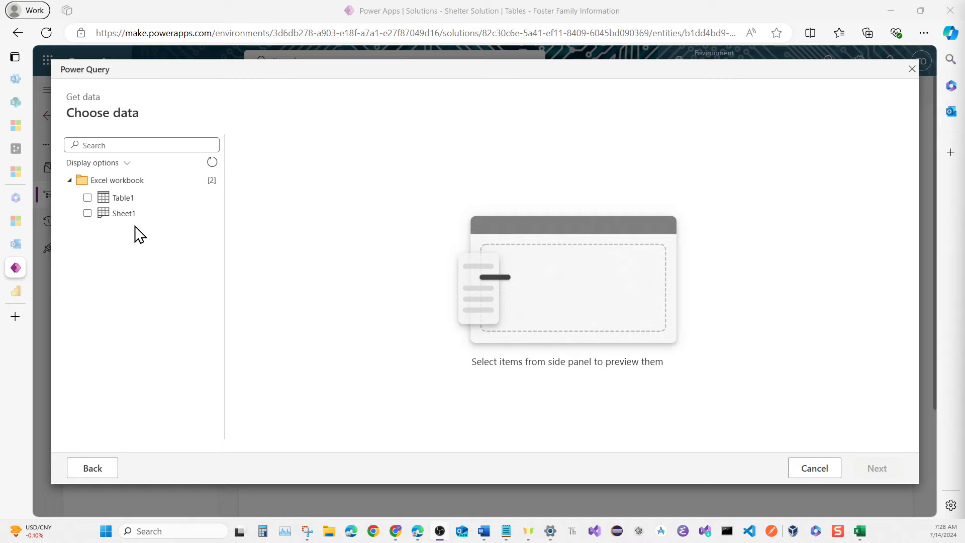
- Choose Sheet1 as the data to import and proceed through the query editor to the table mapping
click(88, 213)
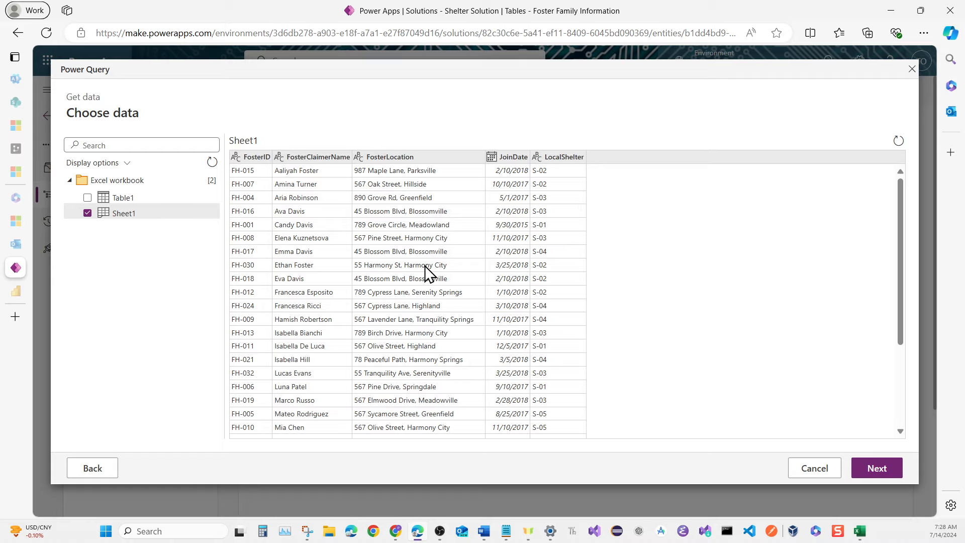
click(874, 470)
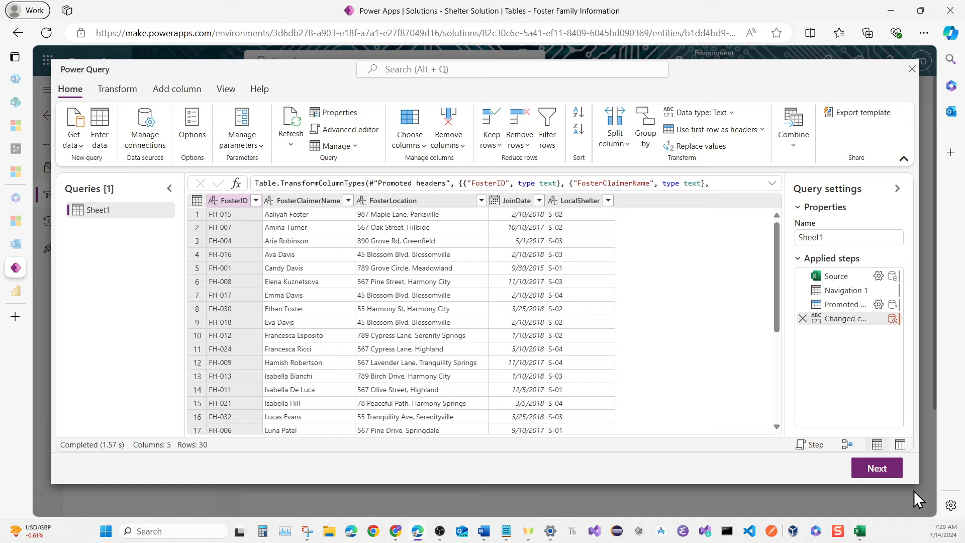
click(887, 476)
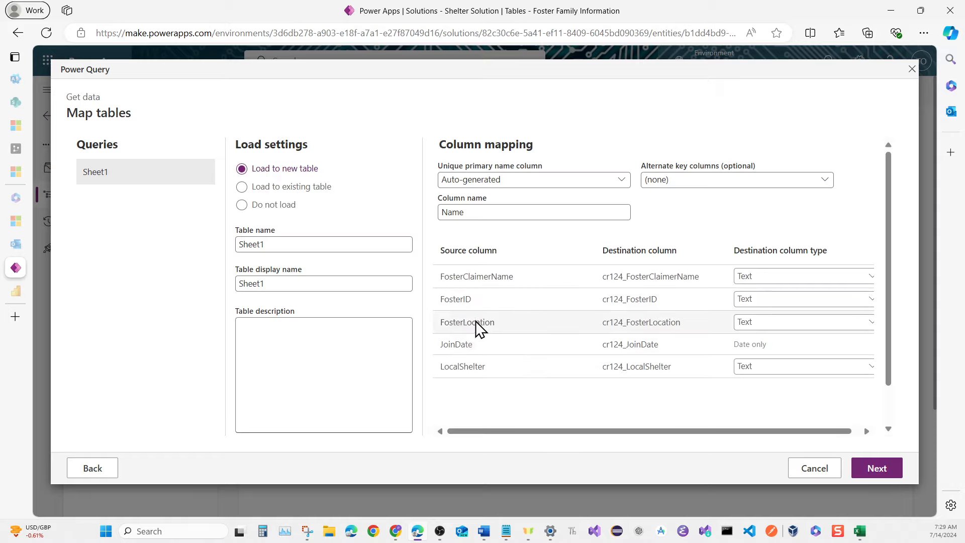
- Load the data to the existing table asd_FosterFamilyInformation, auto map its columns and run the import
click(292, 196)
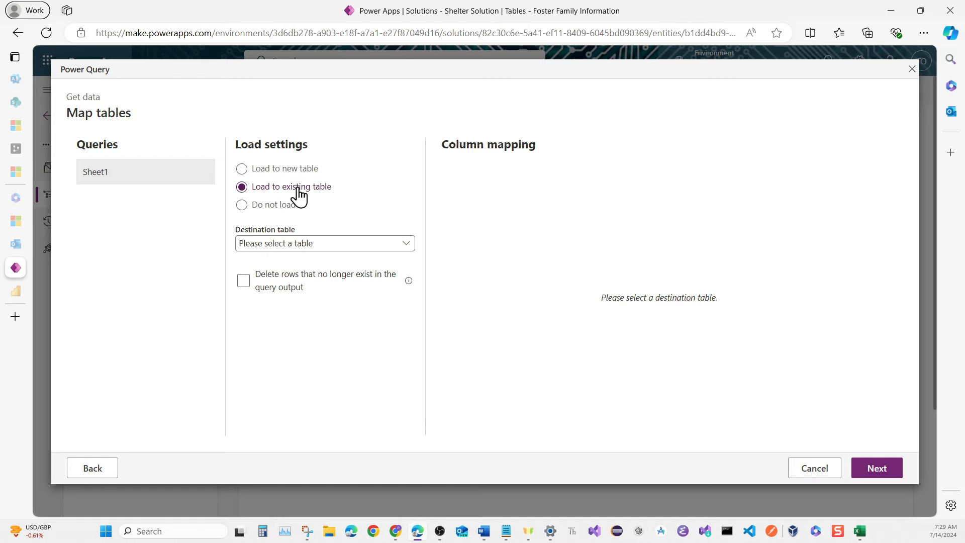
click(405, 246)
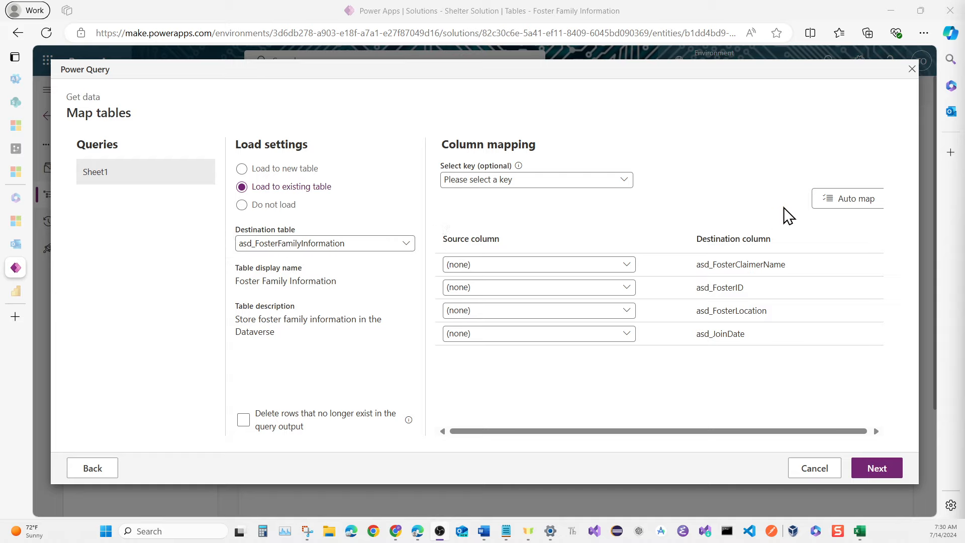
click(842, 207)
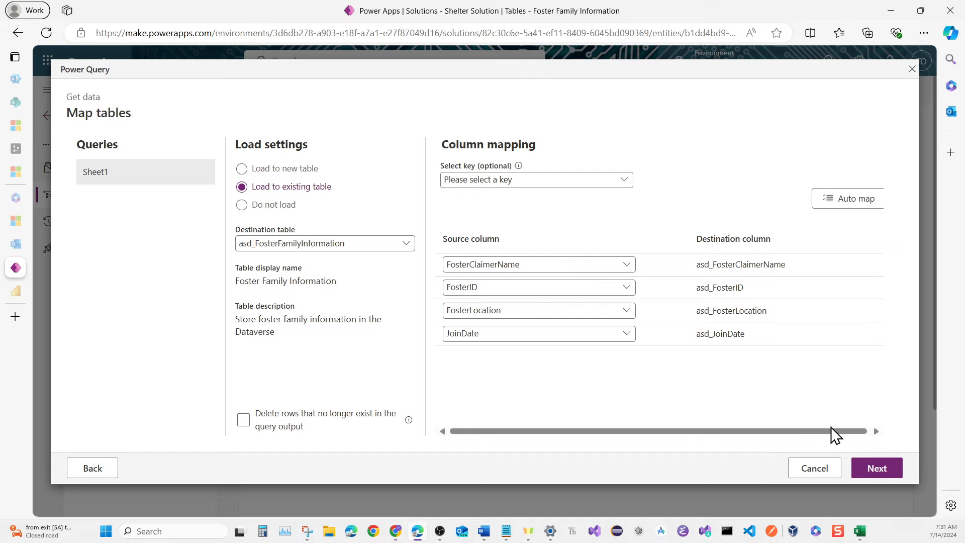
click(879, 470)
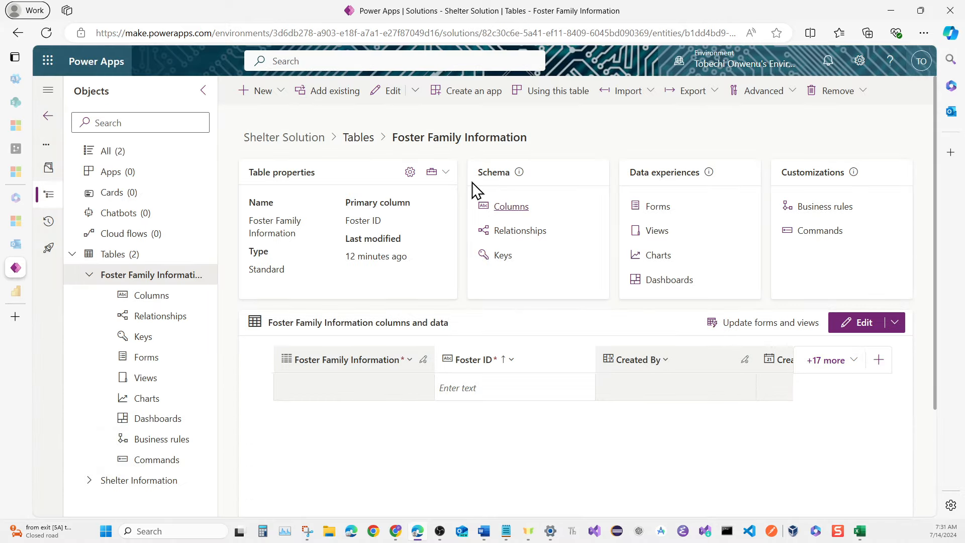
- Open the Foster Family Information table for editing, hide its Foster Family Information column and move Foster ID to the first position
click(390, 92)
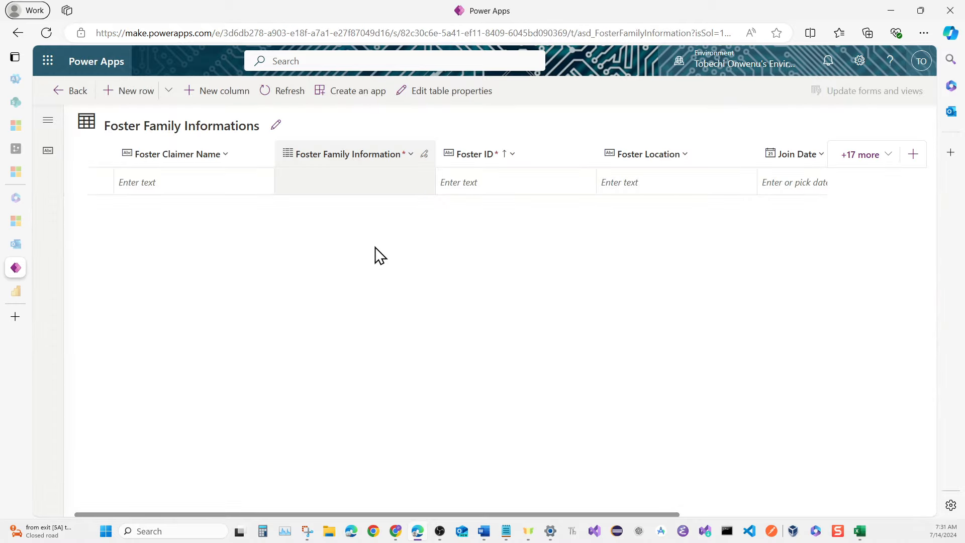
click(423, 156)
click(351, 202)
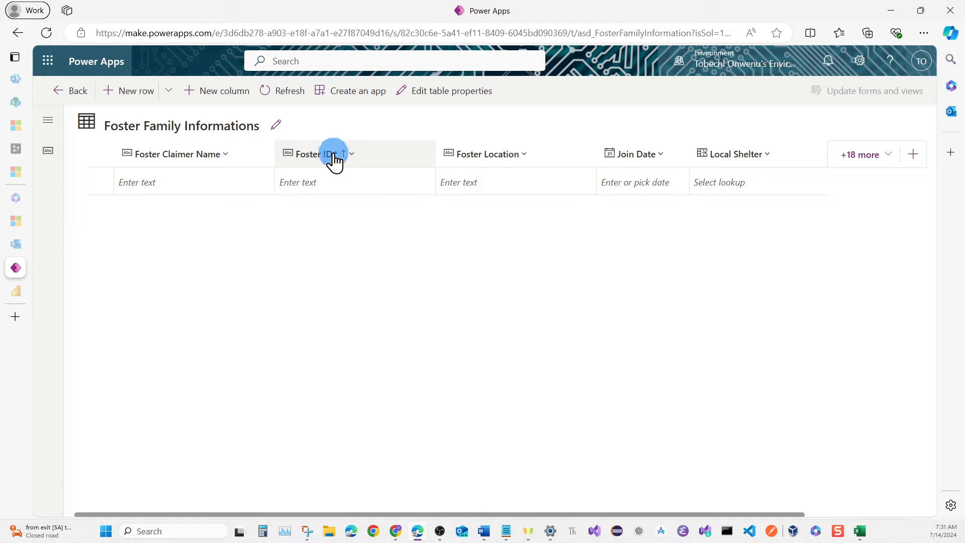
drag(331, 155, 138, 164)
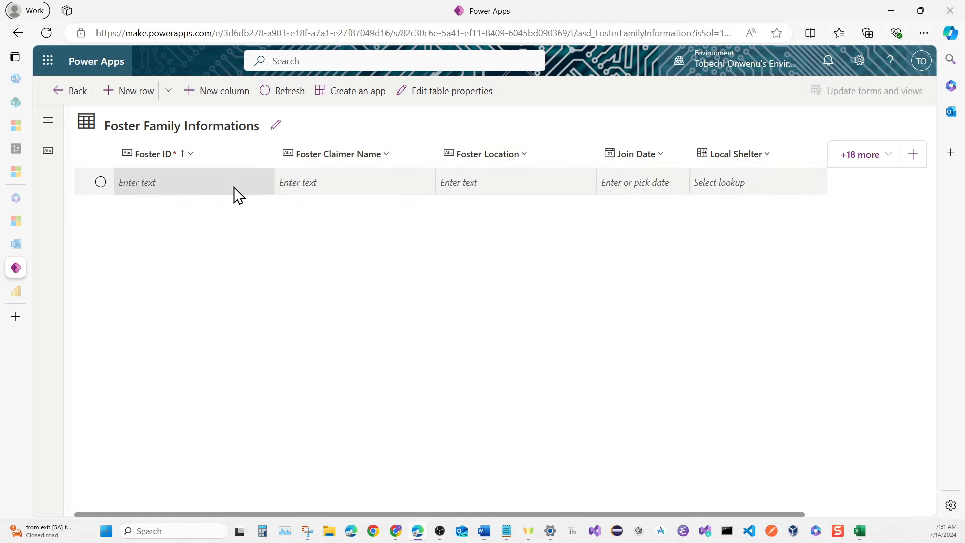
- Refresh the table's data and look through the imported rows down to the last record
click(269, 95)
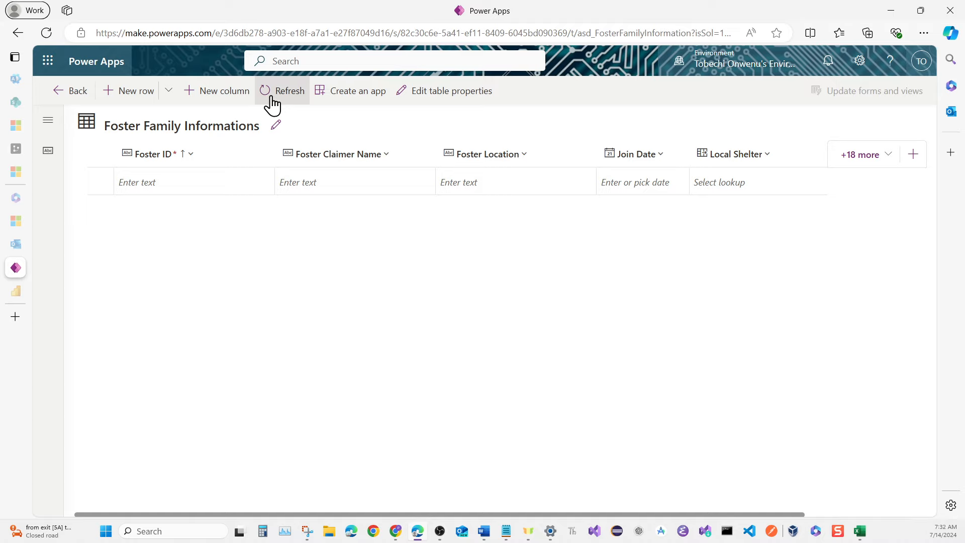
click(274, 94)
click(275, 94)
click(276, 99)
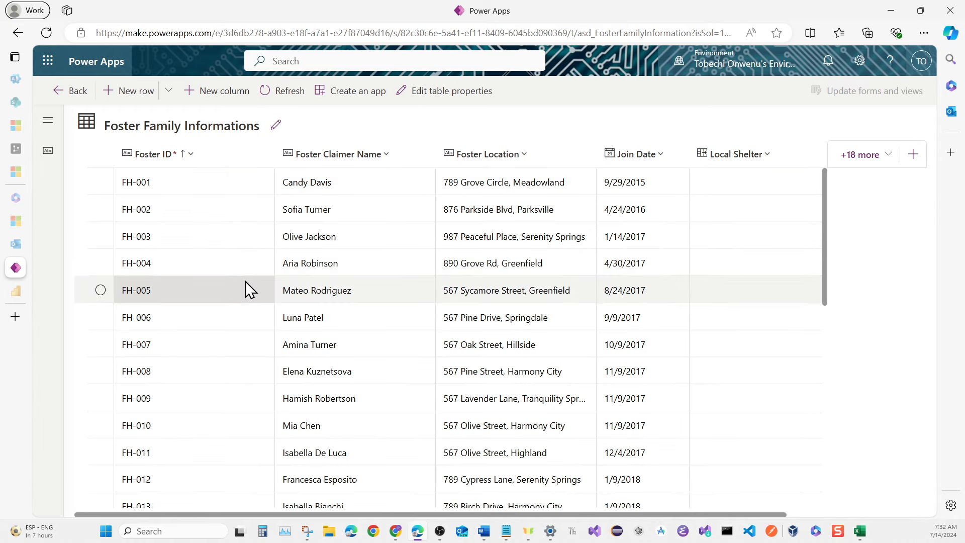
scroll(248, 280, down, 2)
scroll(146, 254, down, 3)
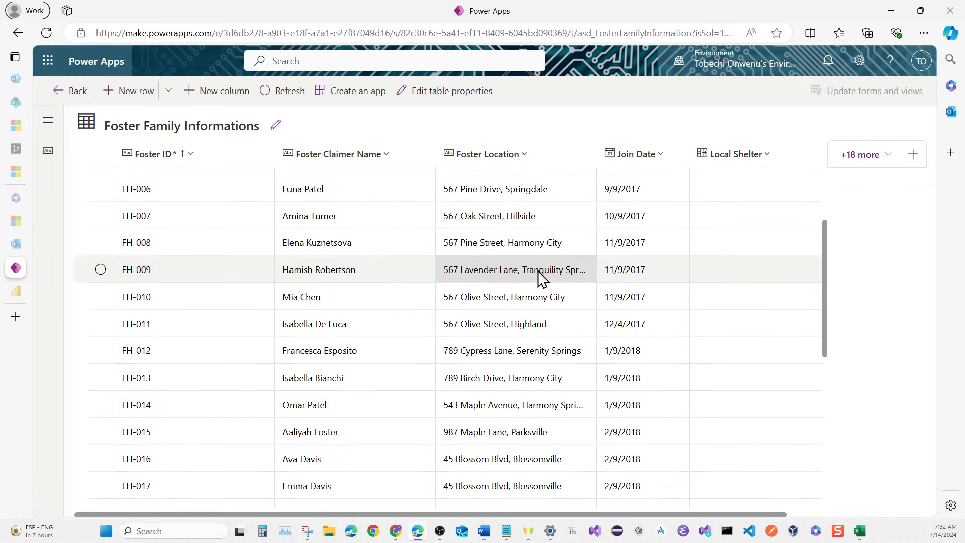
scroll(538, 280, down, 8)
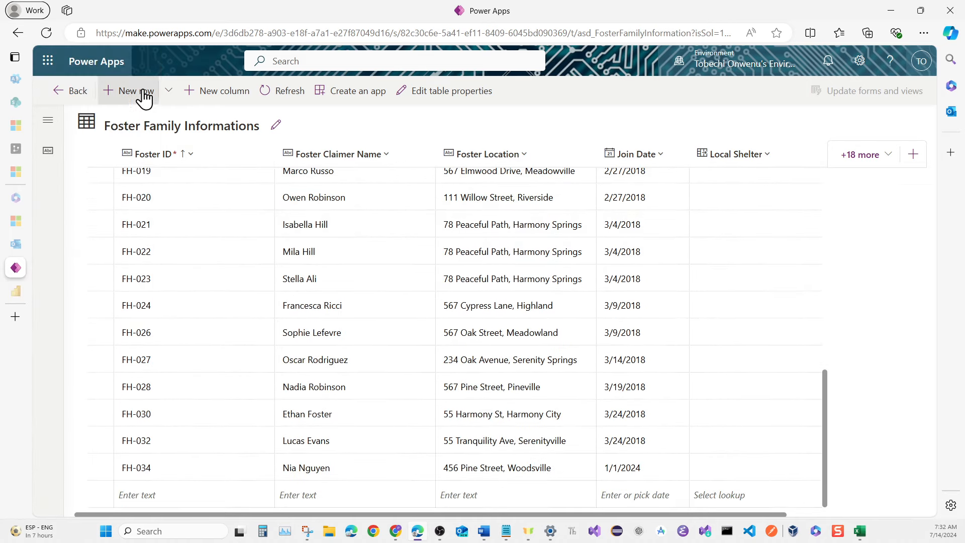
- Return to the Foster Family Information table overview and examine its columns and data preview
click(75, 92)
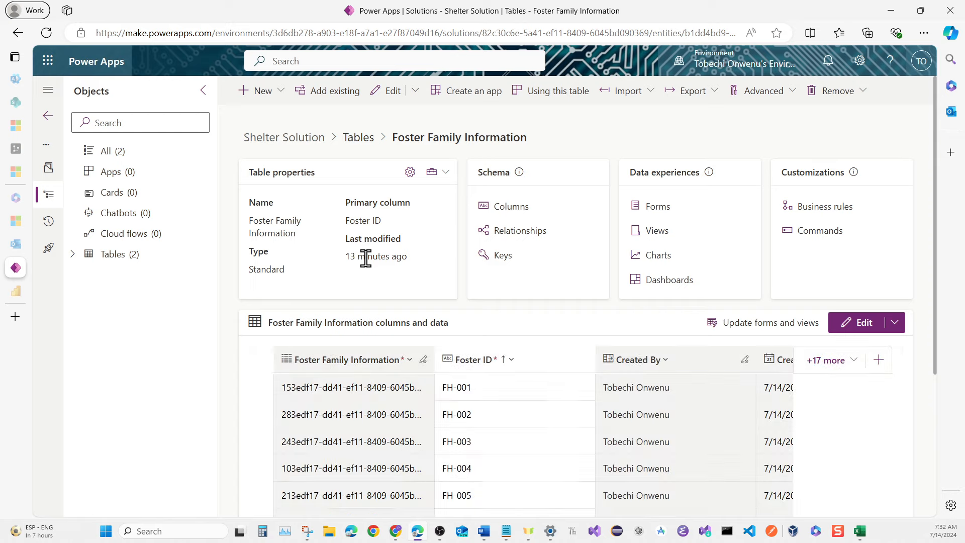
scroll(366, 262, down, 4)
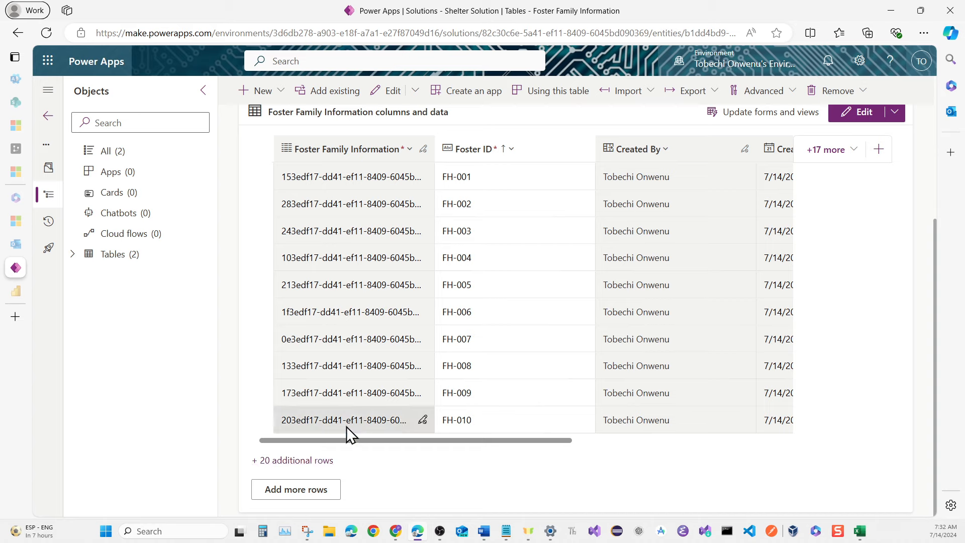
scroll(363, 393, up, 4)
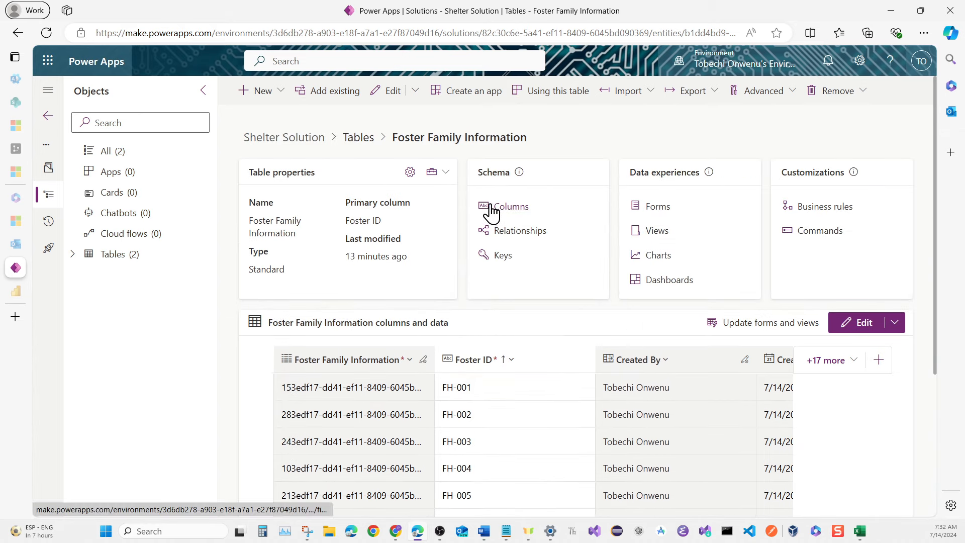
- Reopen the table for editing and sort its rows by Foster Claimer Name from A to Z
click(391, 91)
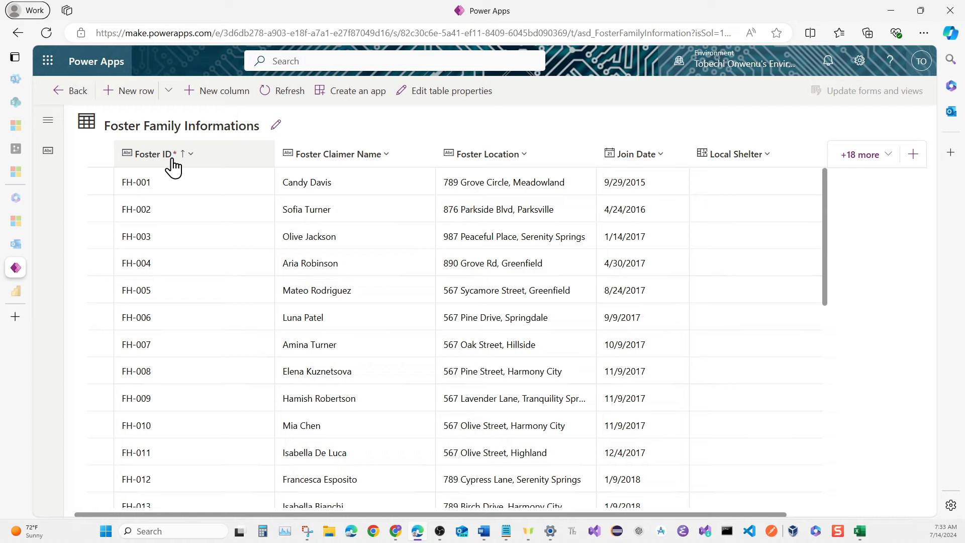
right_click(331, 161)
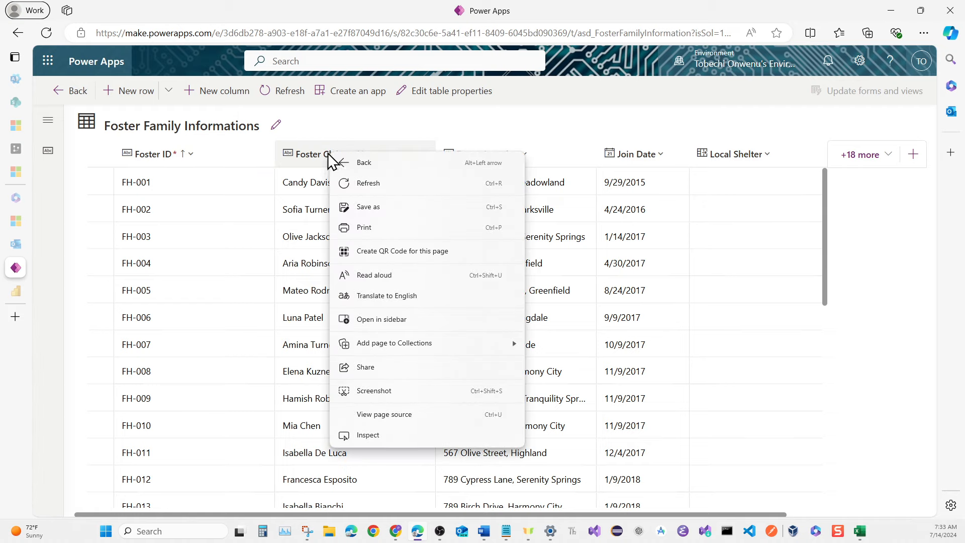
click(325, 160)
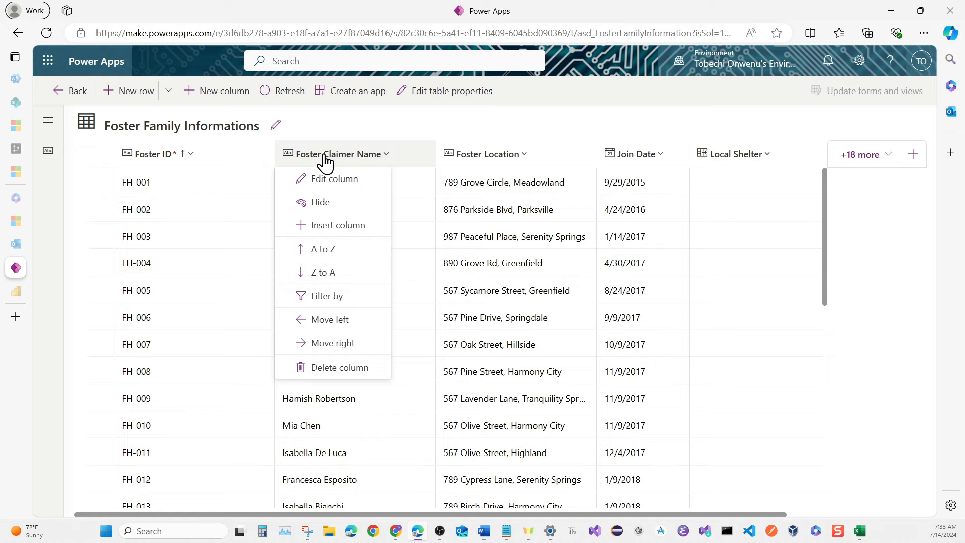
click(320, 254)
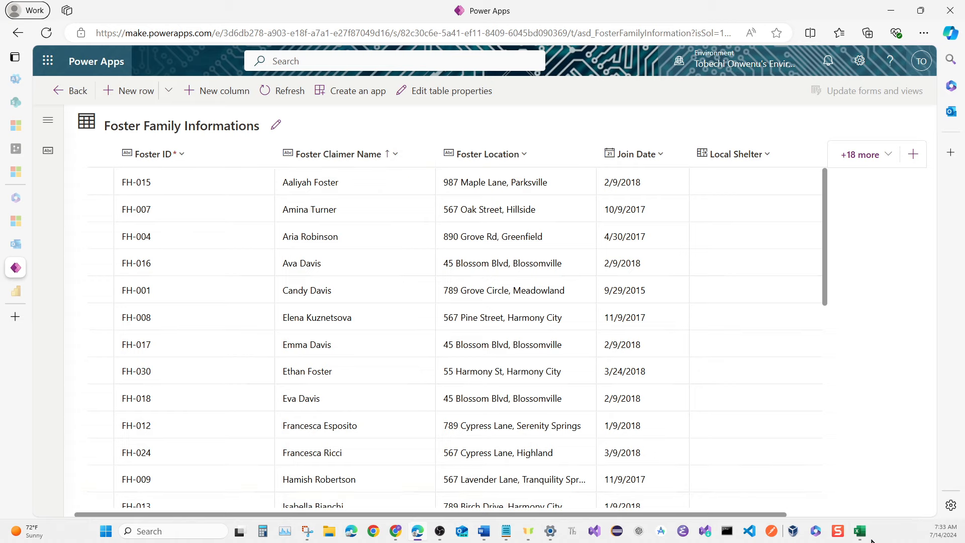
- Switch to the foster family workbook in Excel and sort the table by FosterClaimerName from A to Z
mouse_move(863, 537)
click(824, 497)
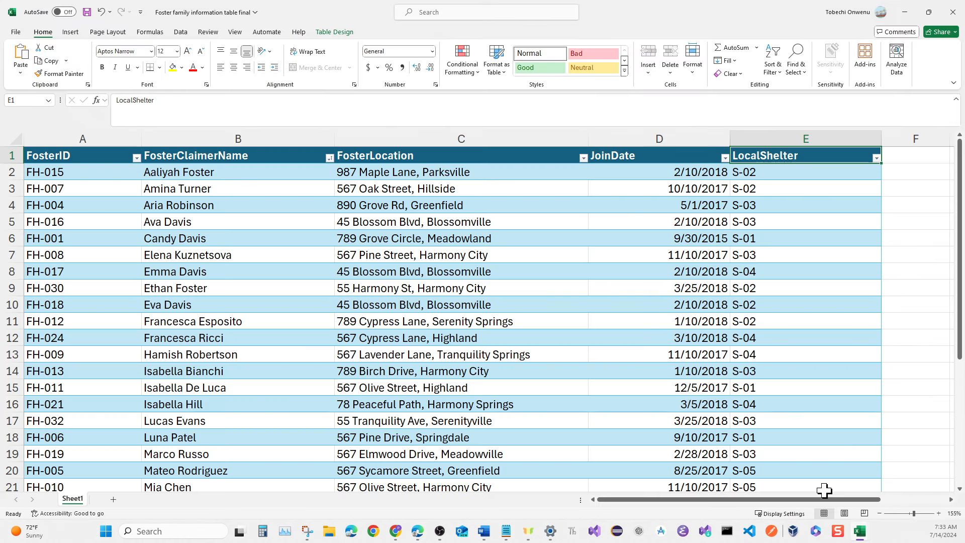
click(253, 154)
right_click(253, 155)
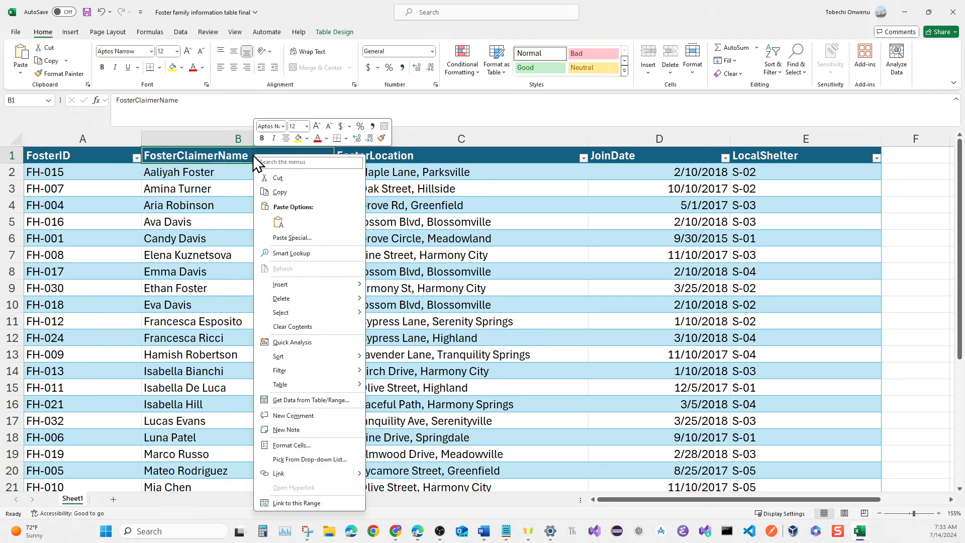
click(227, 155)
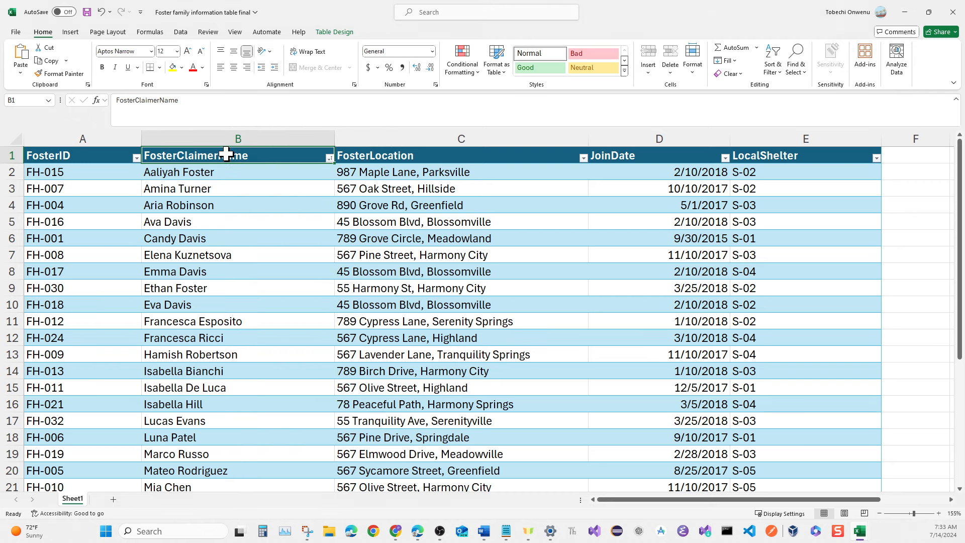
click(329, 158)
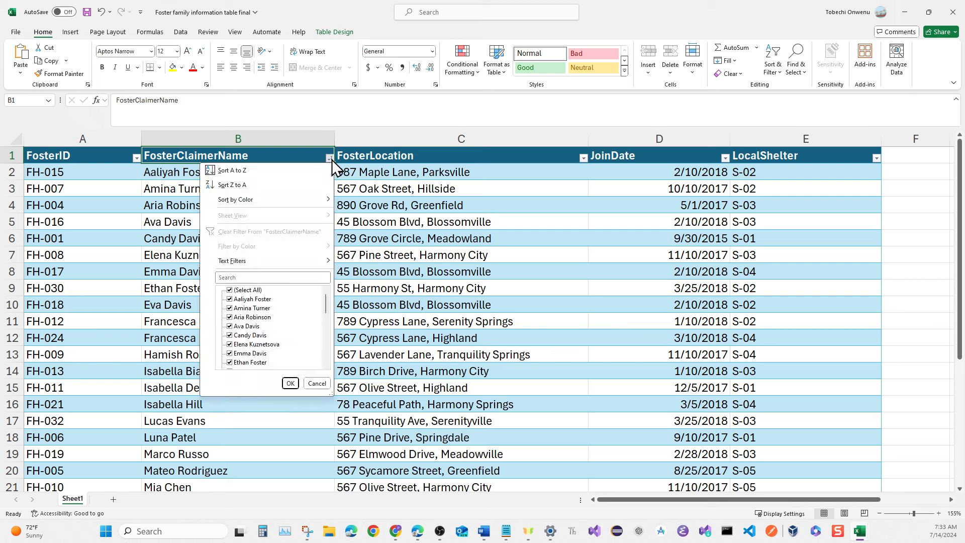
click(260, 173)
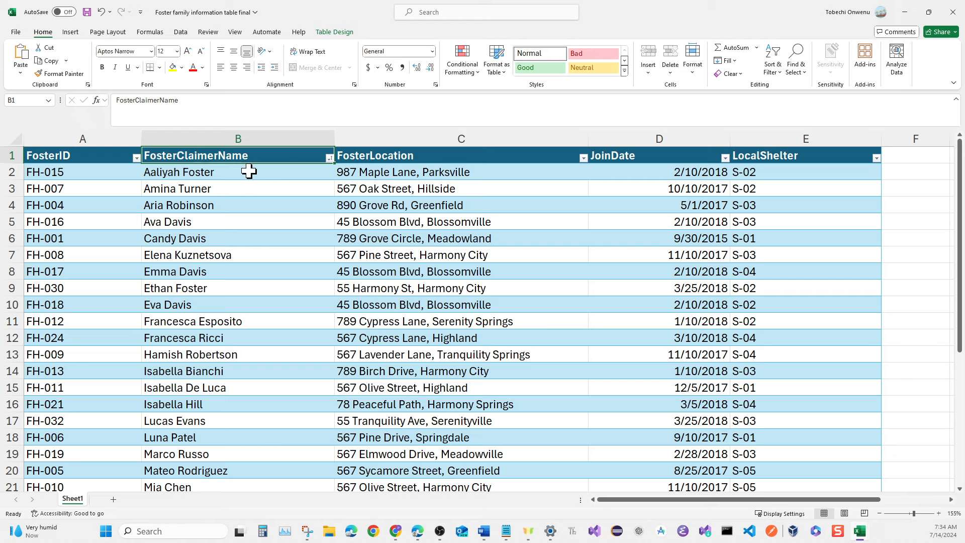
- Review the LocalShelter values in the sorted workbook from the first row down to the last
click(760, 175)
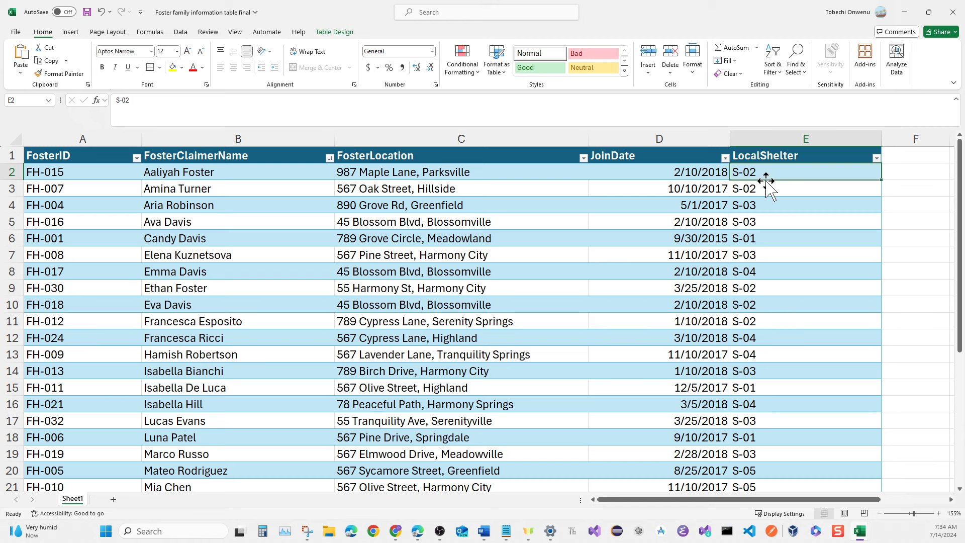
scroll(786, 225, down, 4)
scroll(787, 225, down, 2)
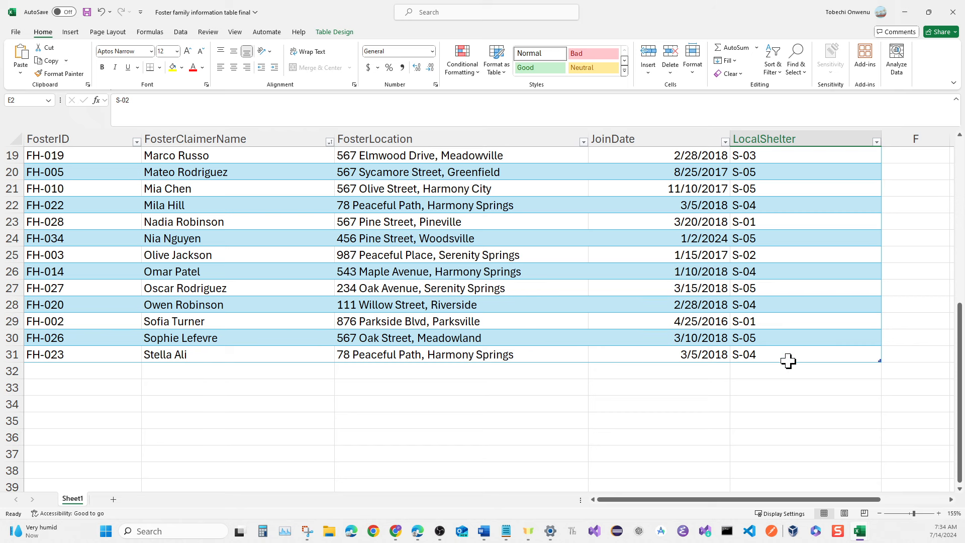
scroll(787, 360, up, 5)
scroll(787, 361, up, 1)
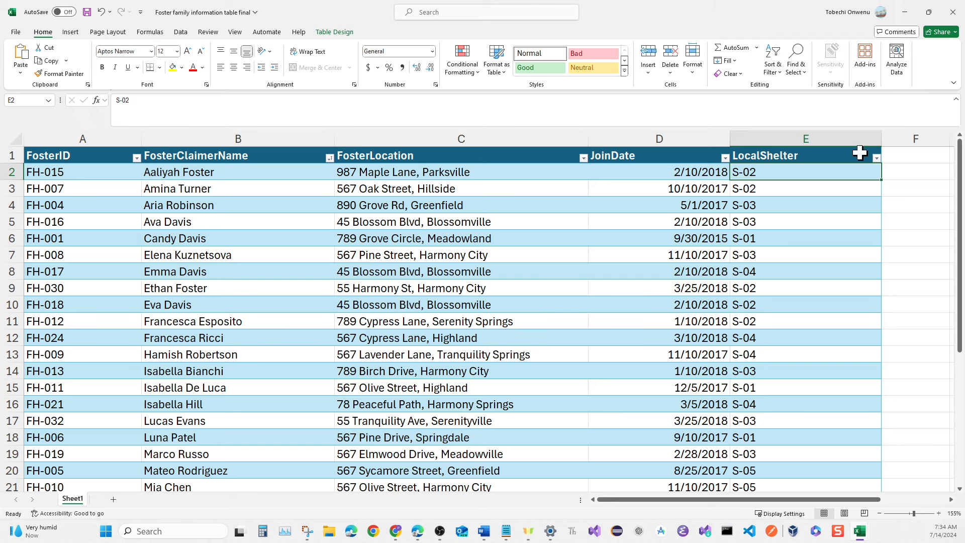
- Switch back to the Foster Family Informations table in Power Apps and set the Local Shelter of row FH-015 to S-02
click(898, 14)
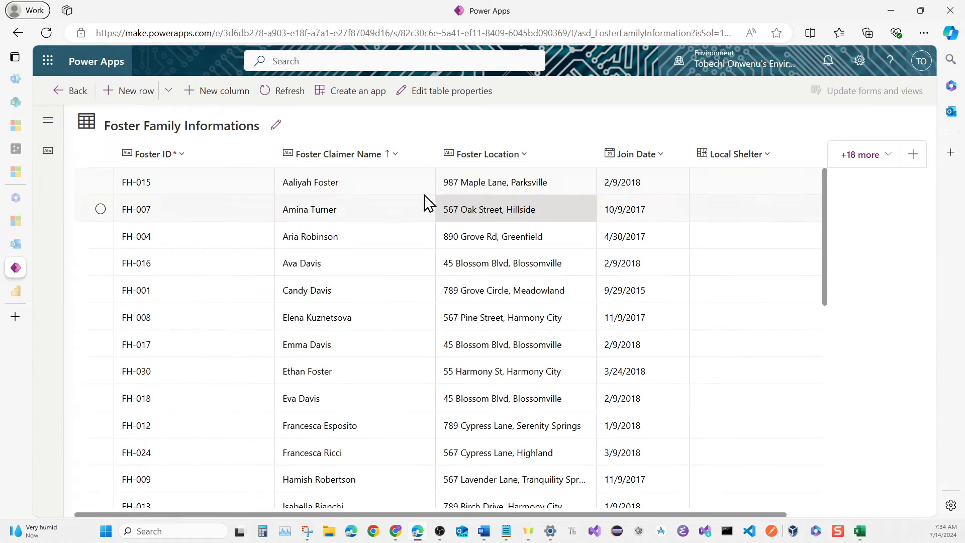
click(785, 183)
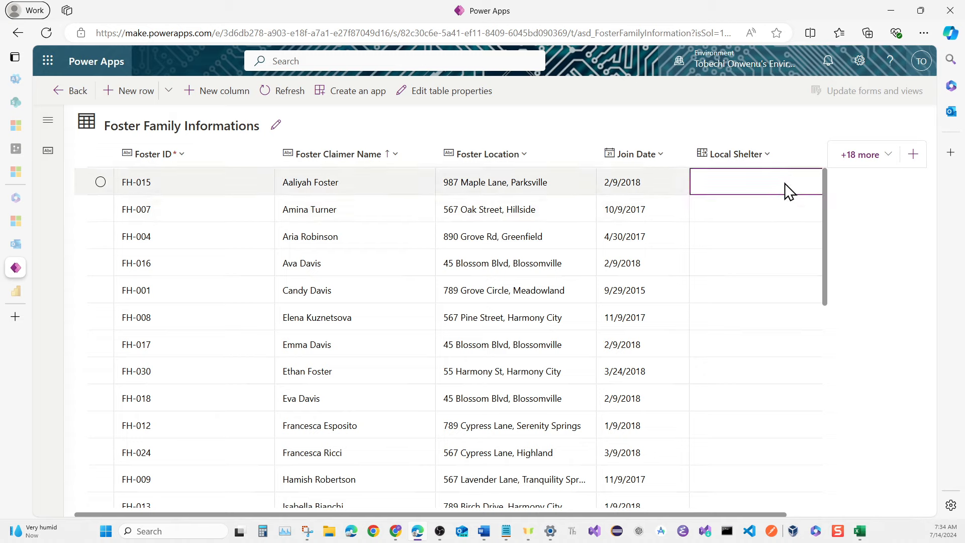
click(785, 182)
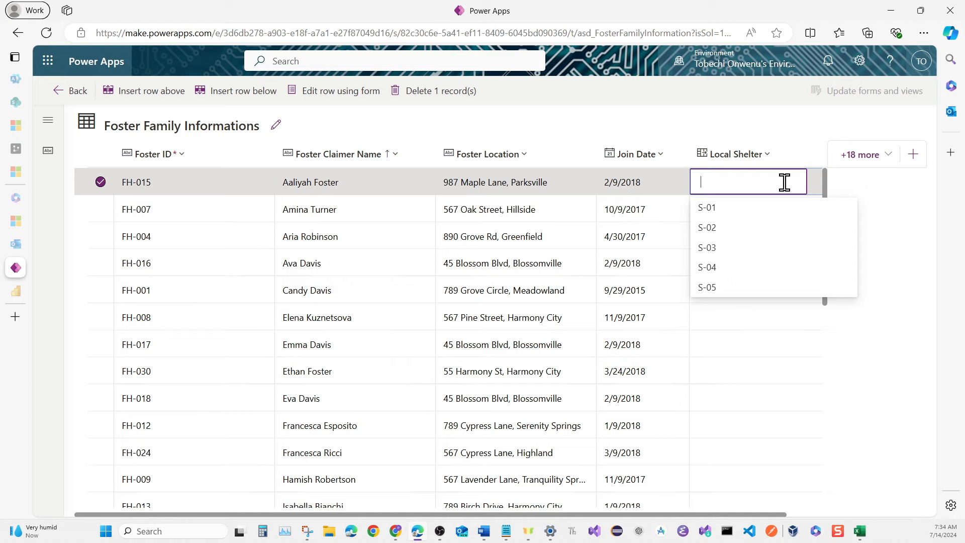
click(709, 229)
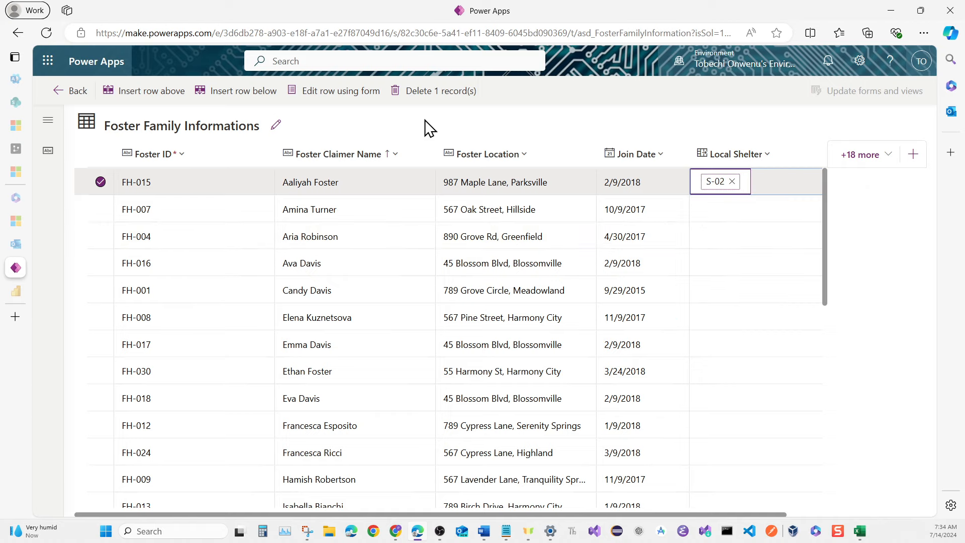
click(520, 116)
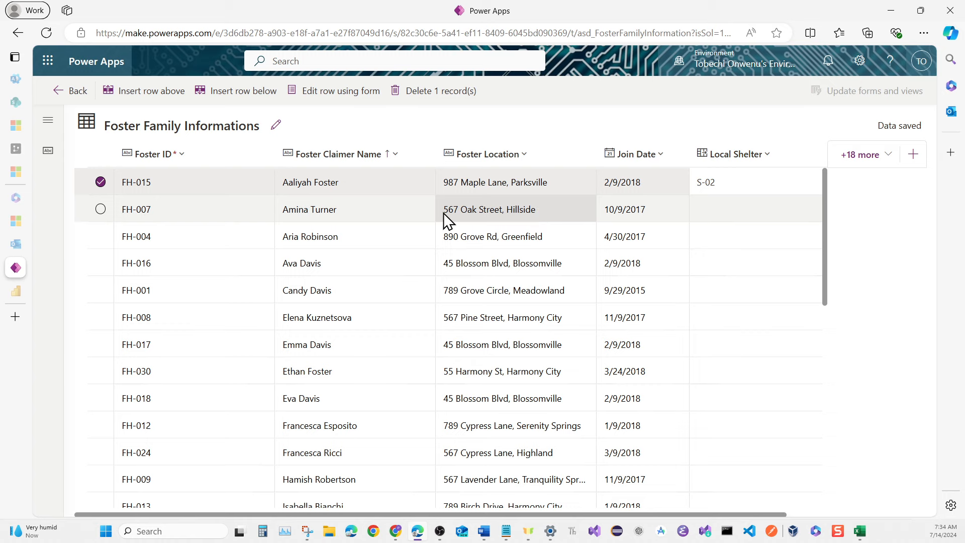
- Look through the Foster Family Informations rows and check the Local Shelter column against the foster records
scroll(382, 251, down, 2)
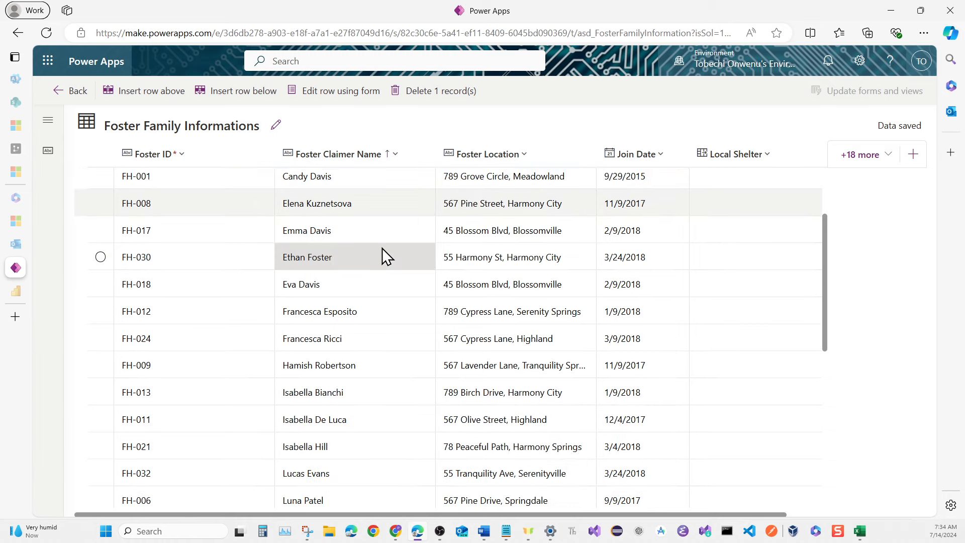
scroll(382, 252, down, 10)
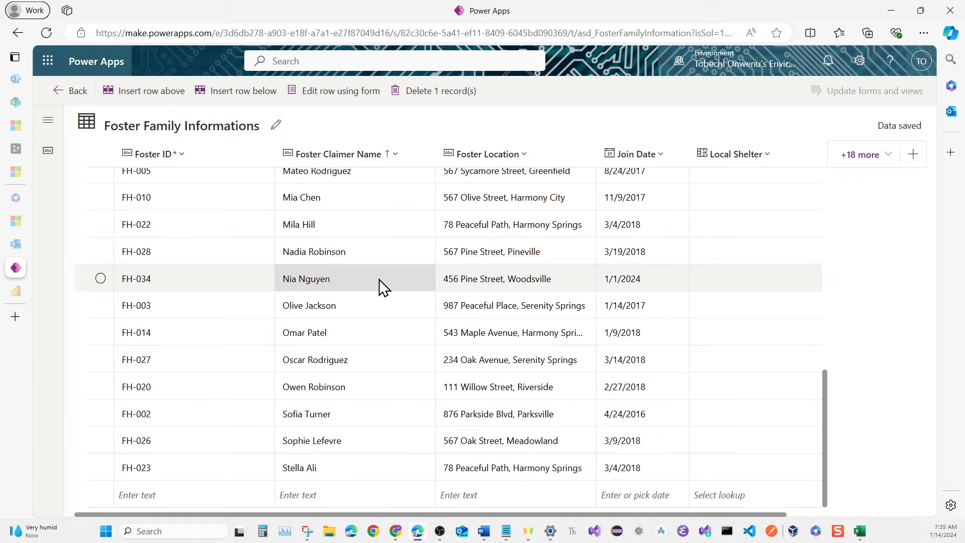
scroll(379, 278, up, 15)
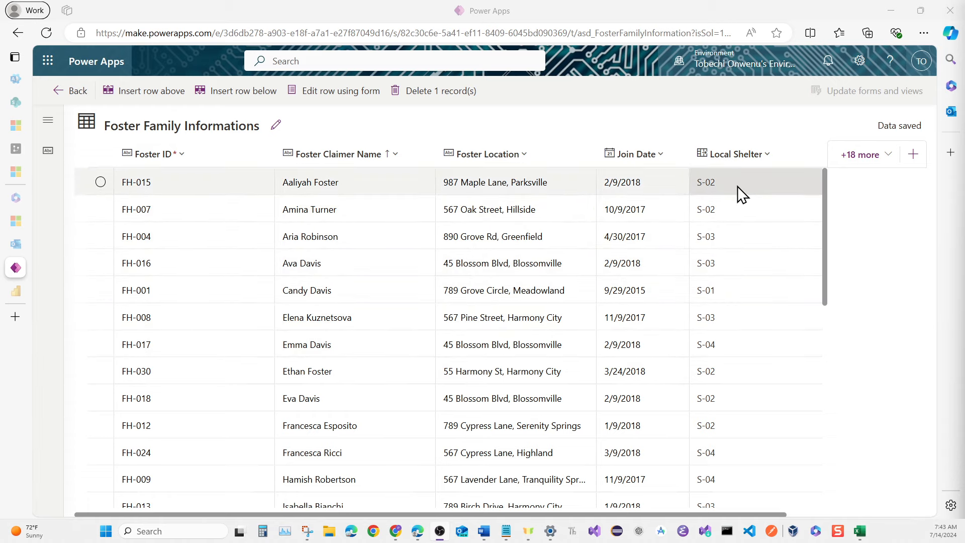
scroll(744, 201, down, 2)
scroll(744, 202, down, 8)
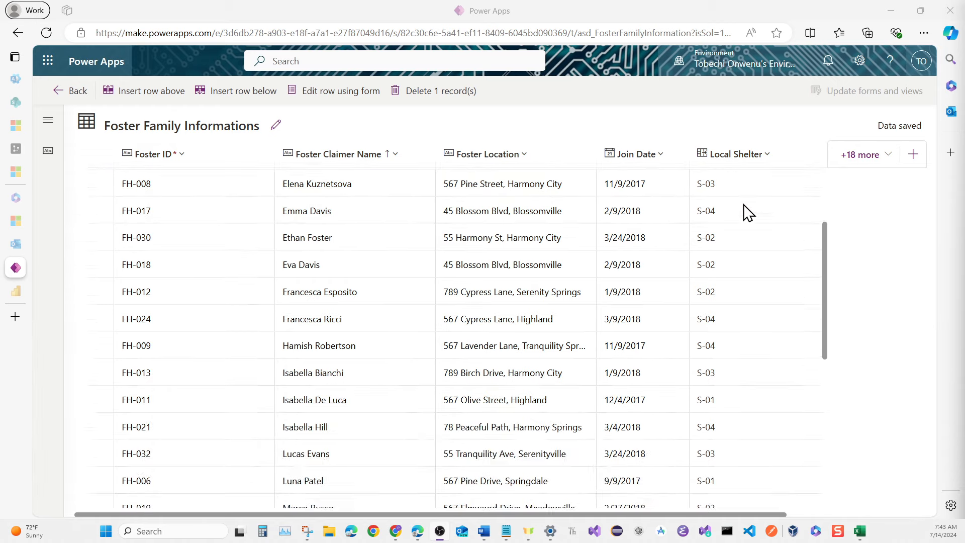
scroll(744, 213, up, 5)
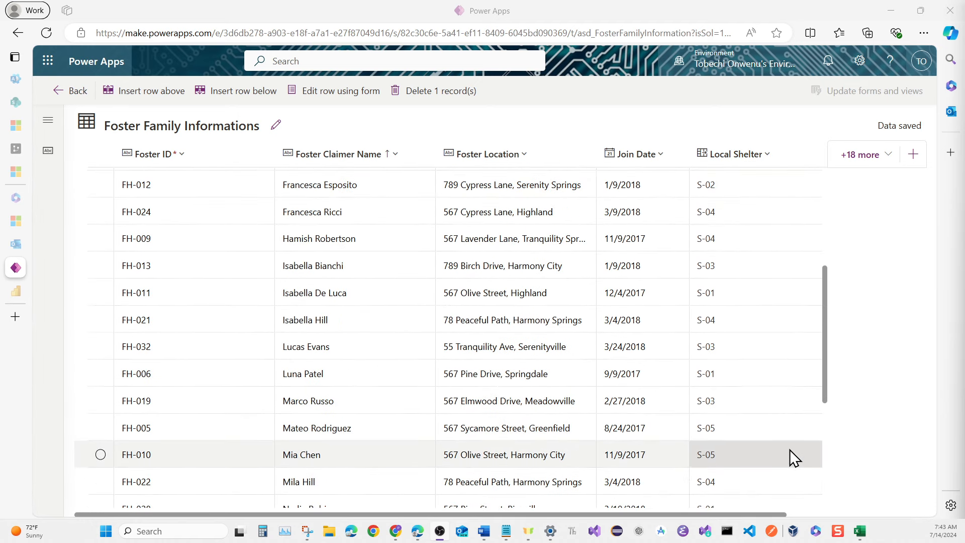
- Switch to the foster family workbook in Excel and hide the FosterLocation and JoinDate columns
mouse_move(860, 534)
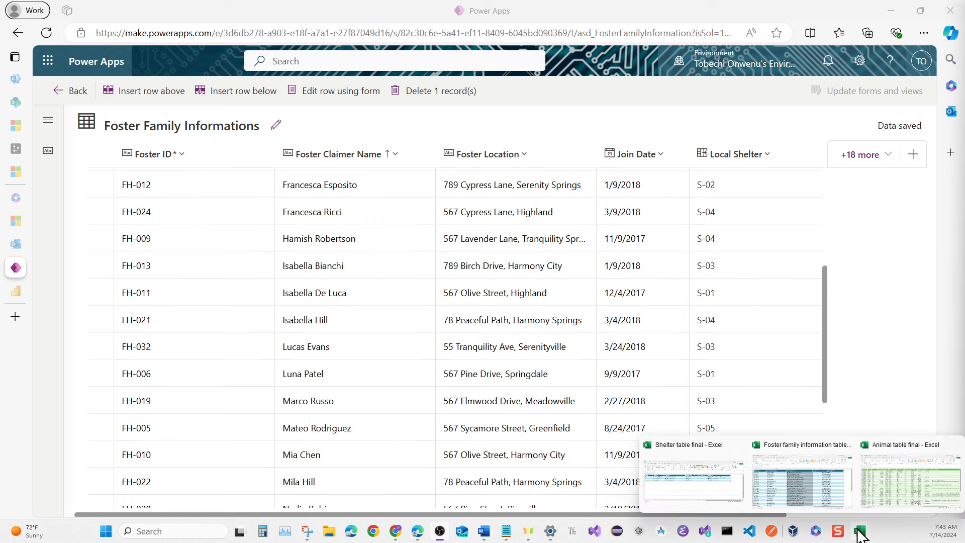
click(824, 496)
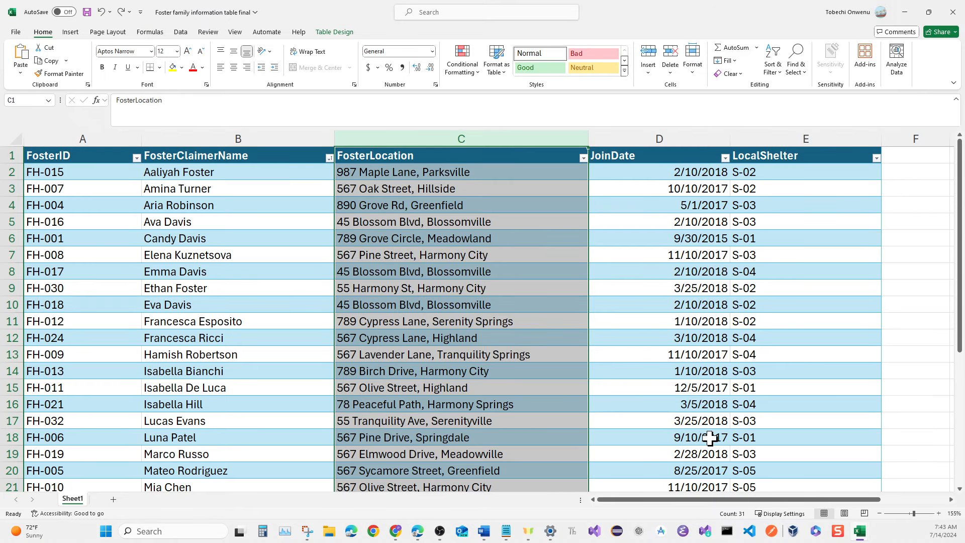
right_click(445, 140)
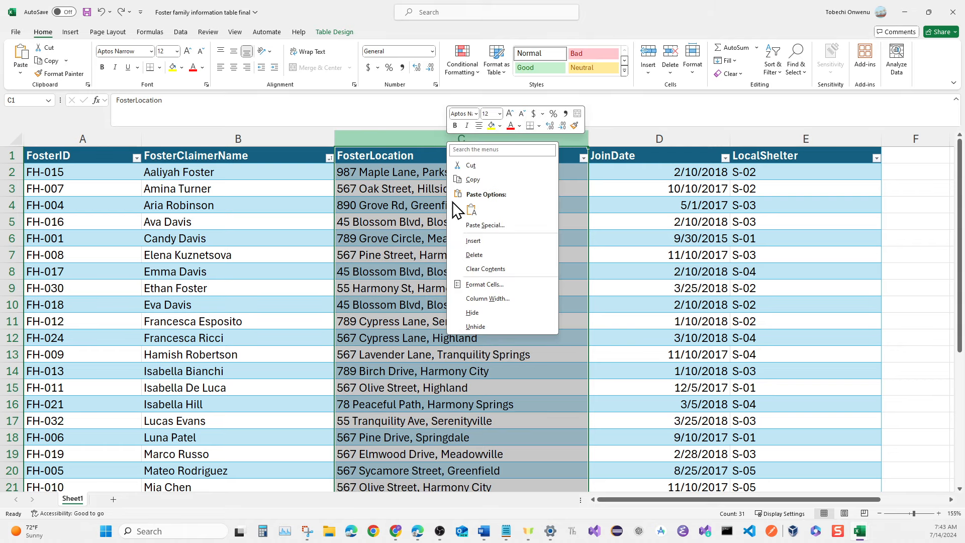
click(474, 312)
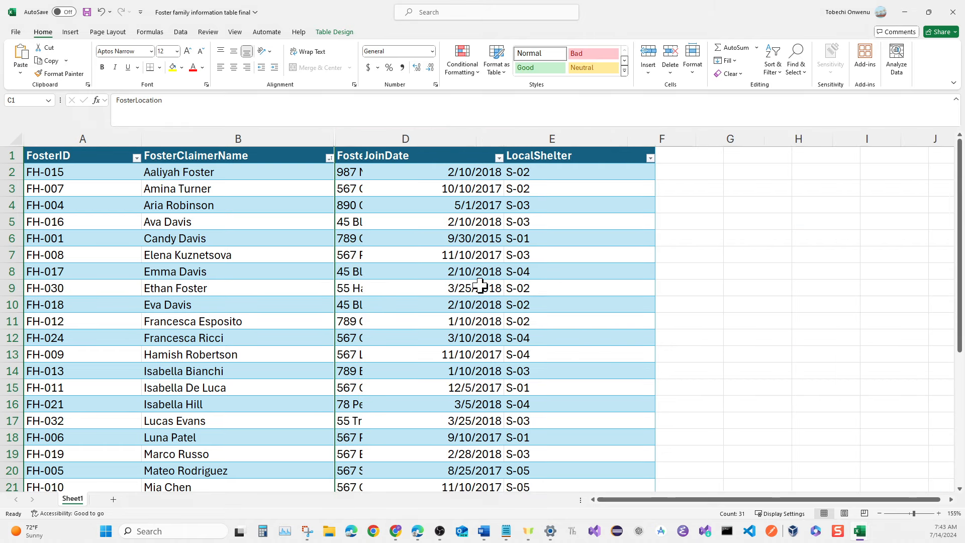
right_click(437, 138)
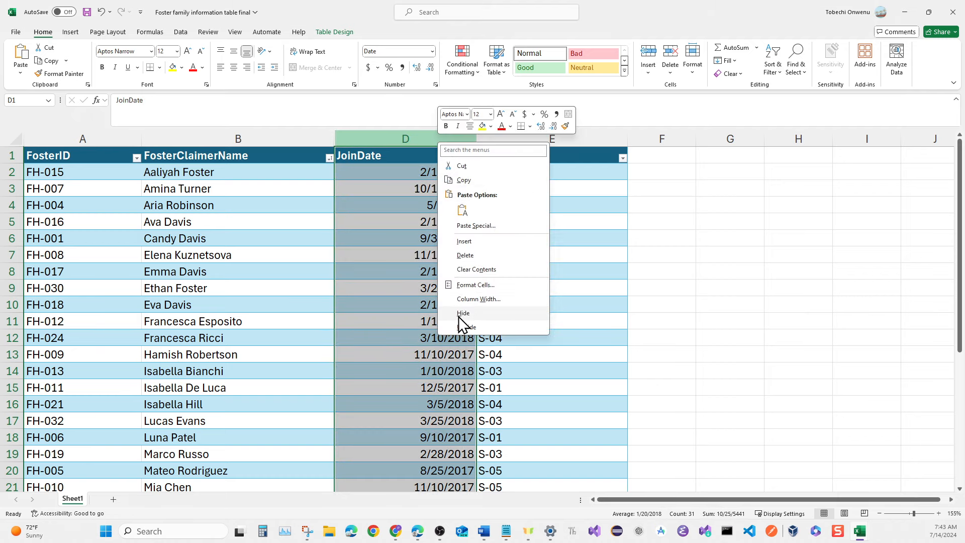
click(458, 316)
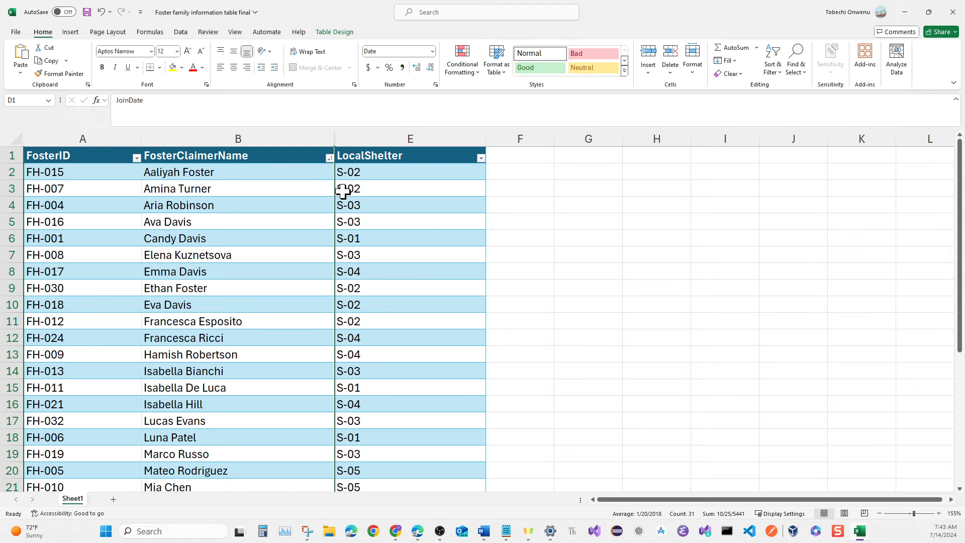
- Look over the workbook's claimer names beside their LocalShelter values and return to the Power Apps table
scroll(339, 201, down, 2)
scroll(341, 203, up, 2)
click(910, 16)
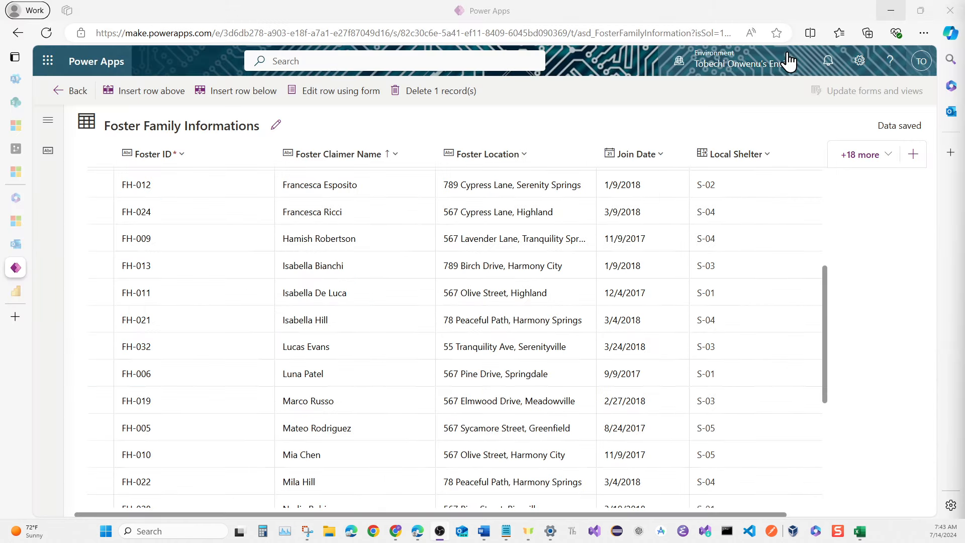